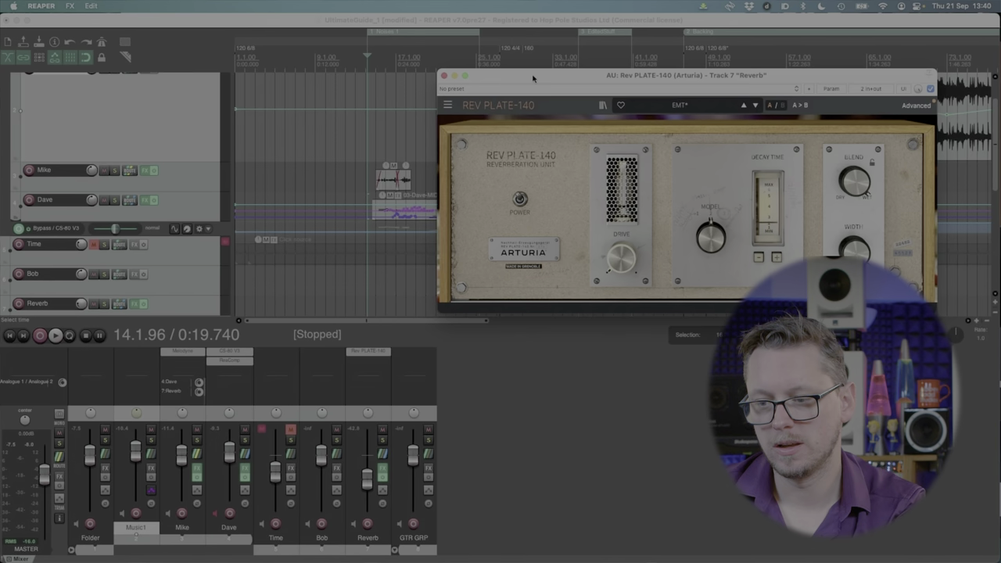
Nudge the Rev PLATE-140 reverb plugin window on the Reverb track slightly aside.
drag(532, 78, 521, 82)
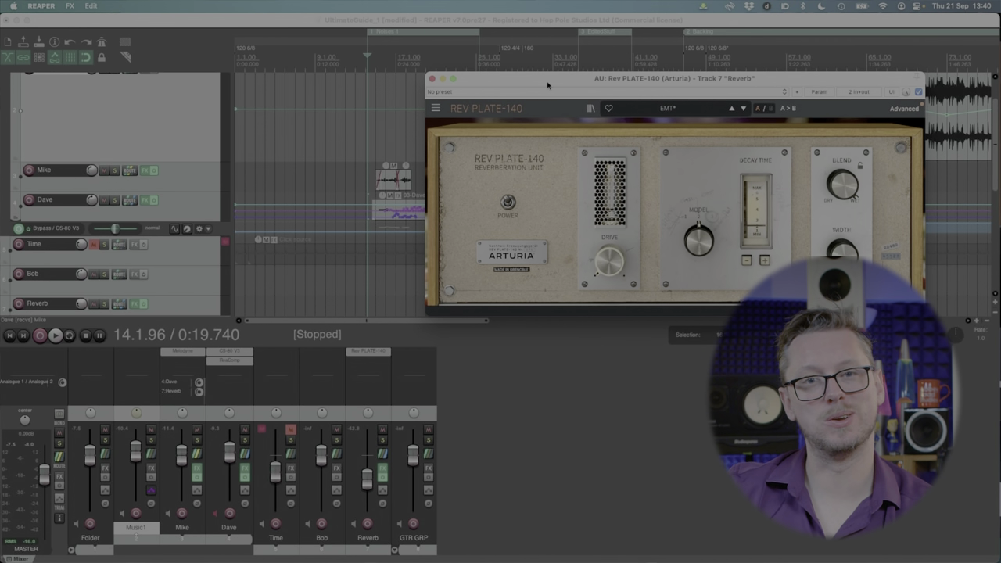
key(super+comma)
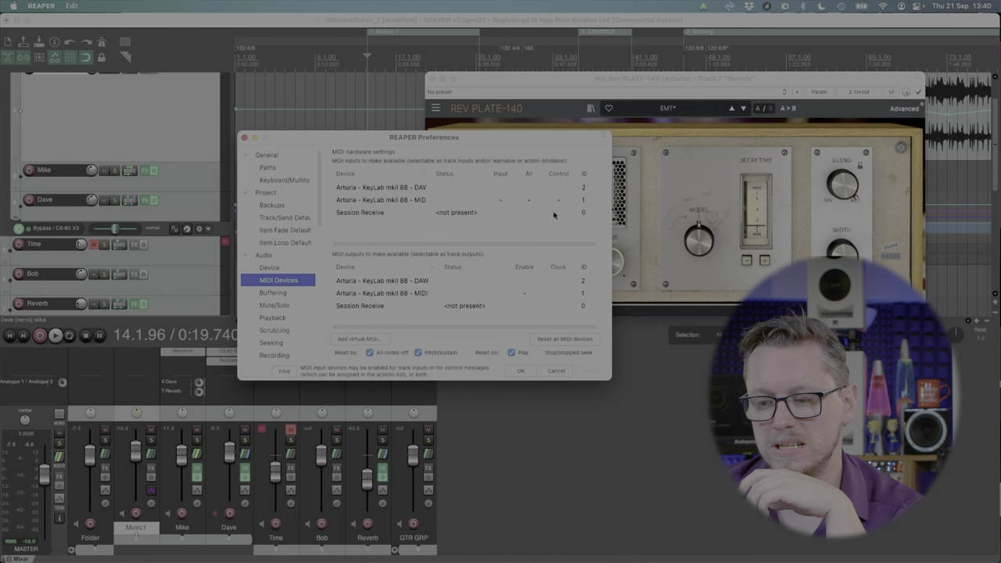
click(566, 205)
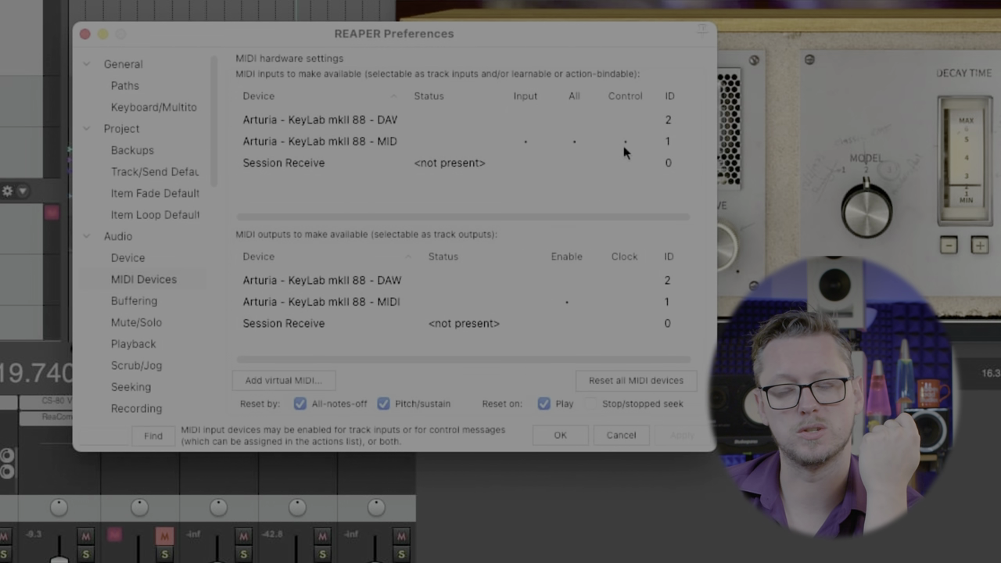
click(558, 436)
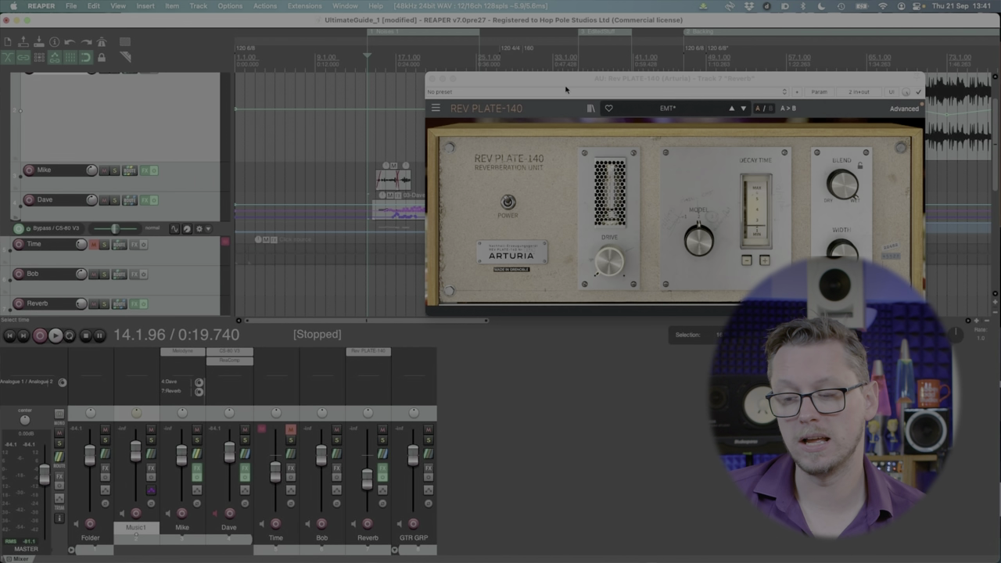
click(566, 89)
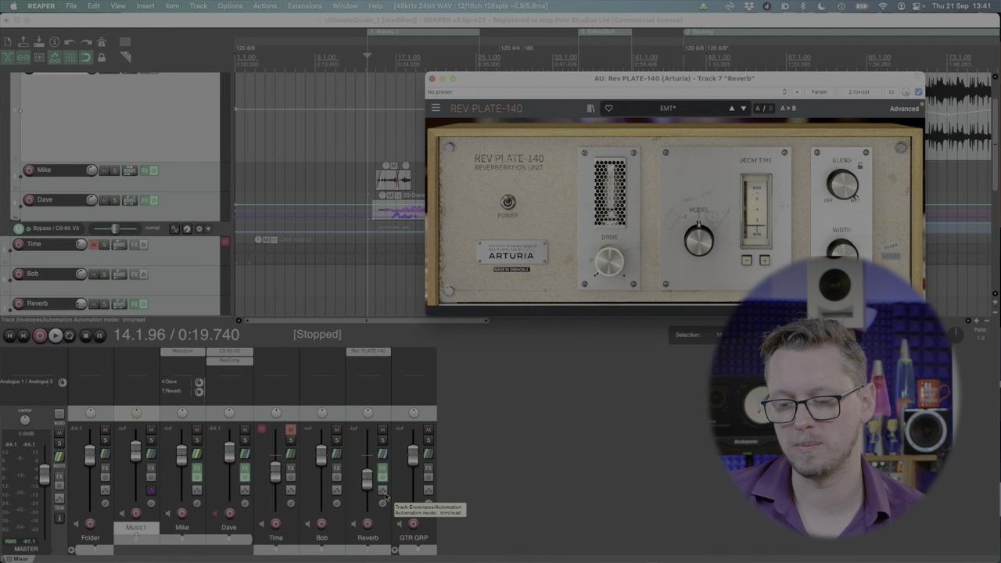
Show and arm a Drive envelope on the Reverb track and MIDI-learn Drive to Chan 1 CC 72.
click(384, 496)
drag(497, 200, 304, 110)
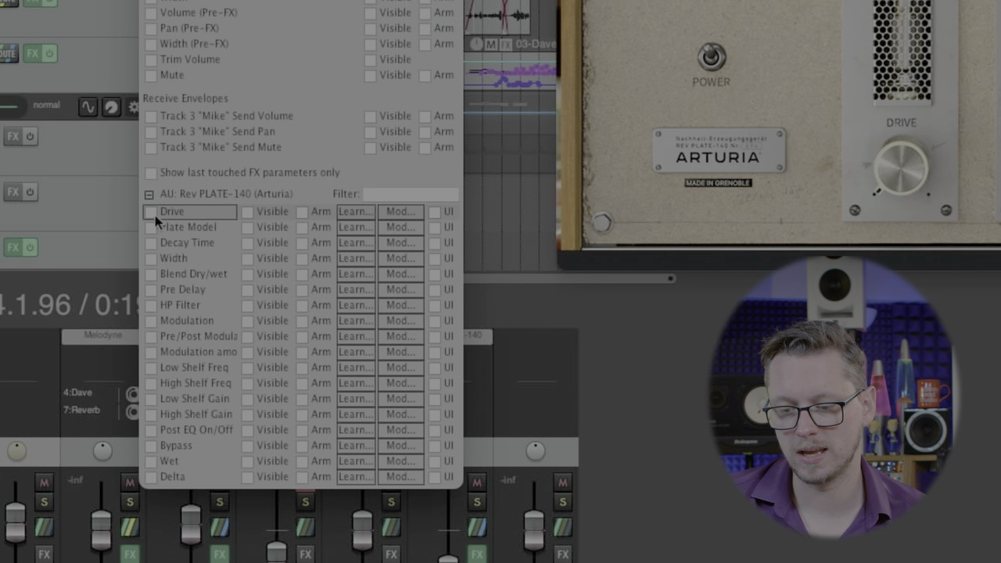
click(152, 212)
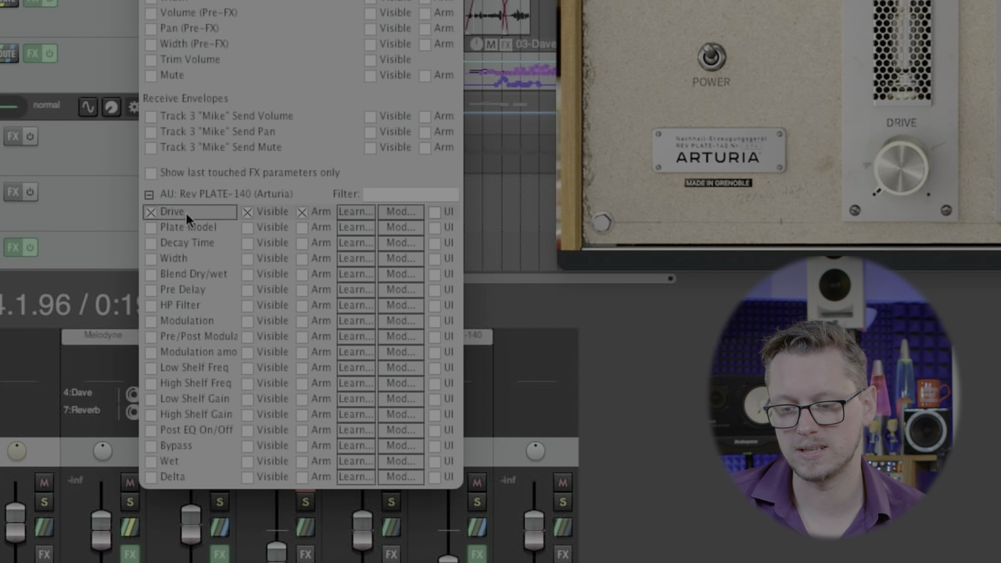
click(348, 215)
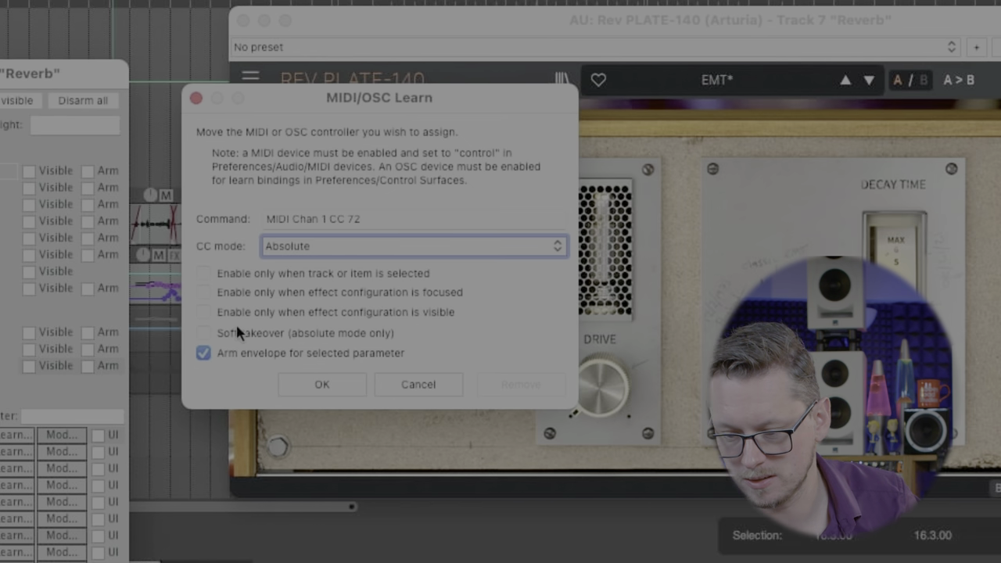
click(317, 384)
drag(311, 101, 705, 182)
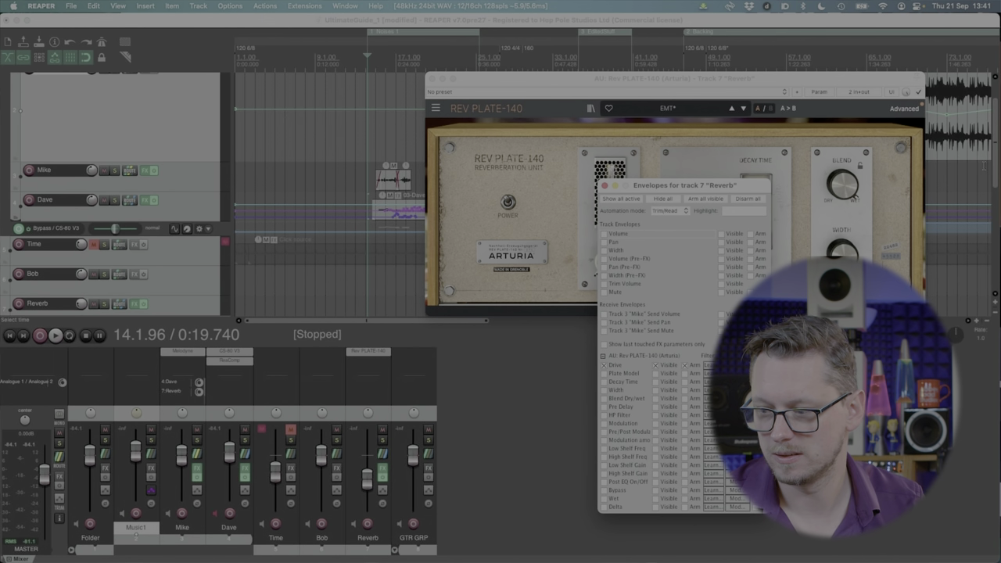
click(604, 186)
scroll(223, 233, down, 5)
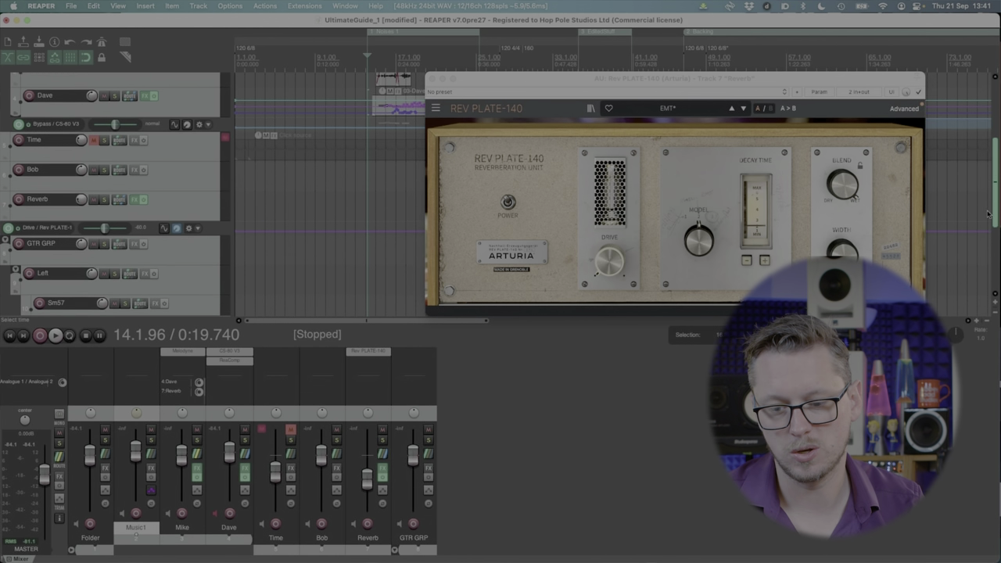
Enlarge the Reverb track's Drive envelope lane and set its automation mode to Latch.
click(224, 233)
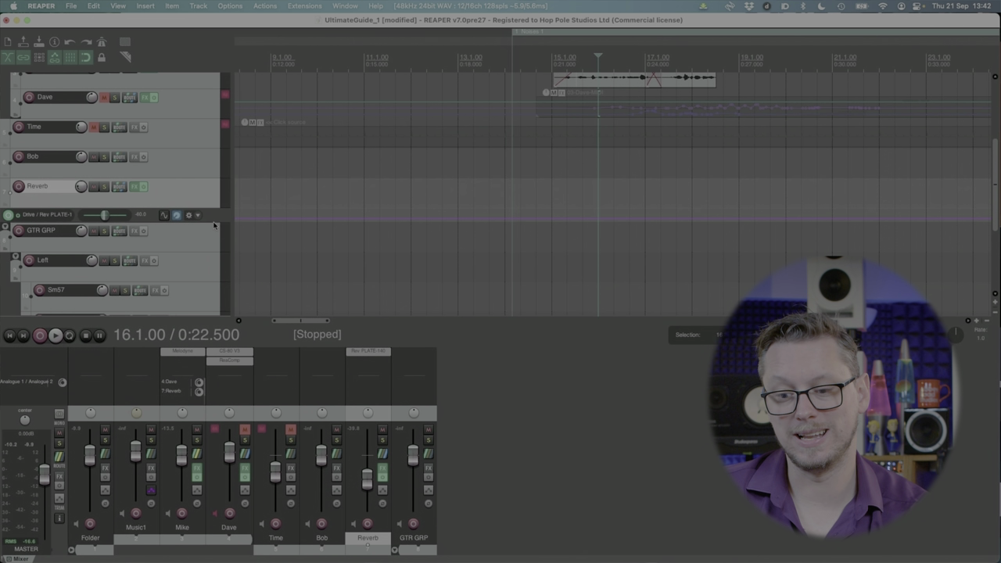
drag(214, 221, 214, 272)
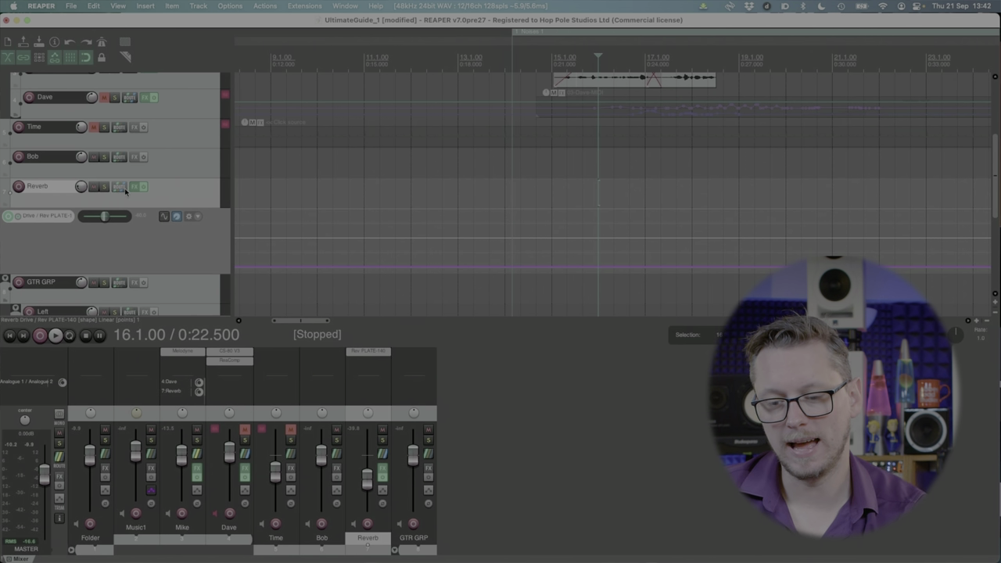
click(381, 491)
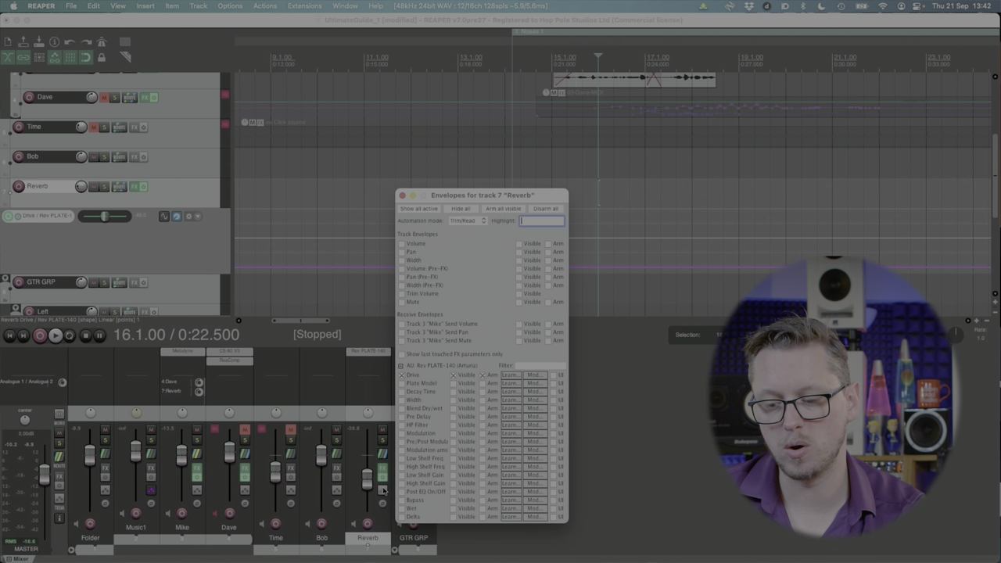
click(467, 220)
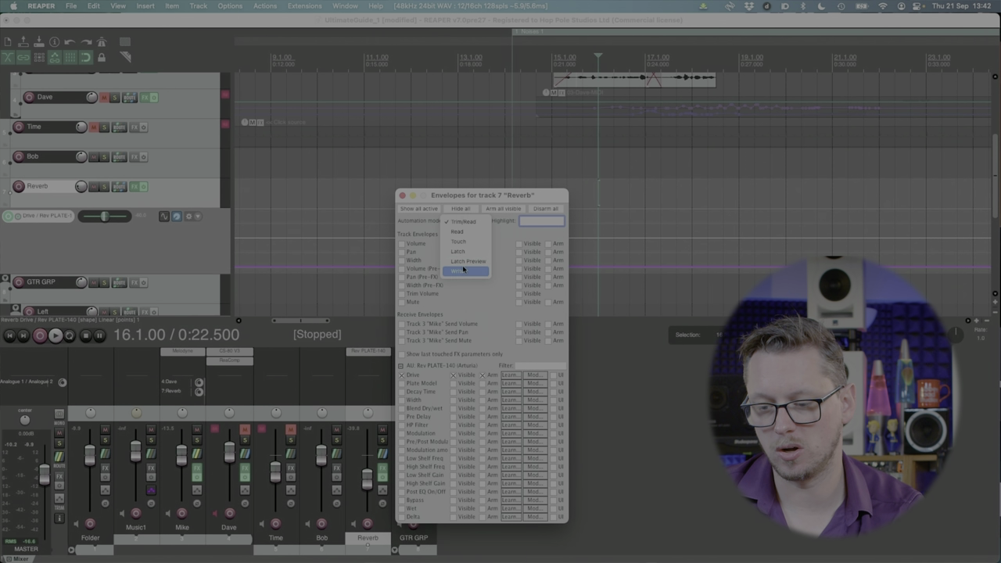
click(466, 251)
drag(490, 199, 327, 87)
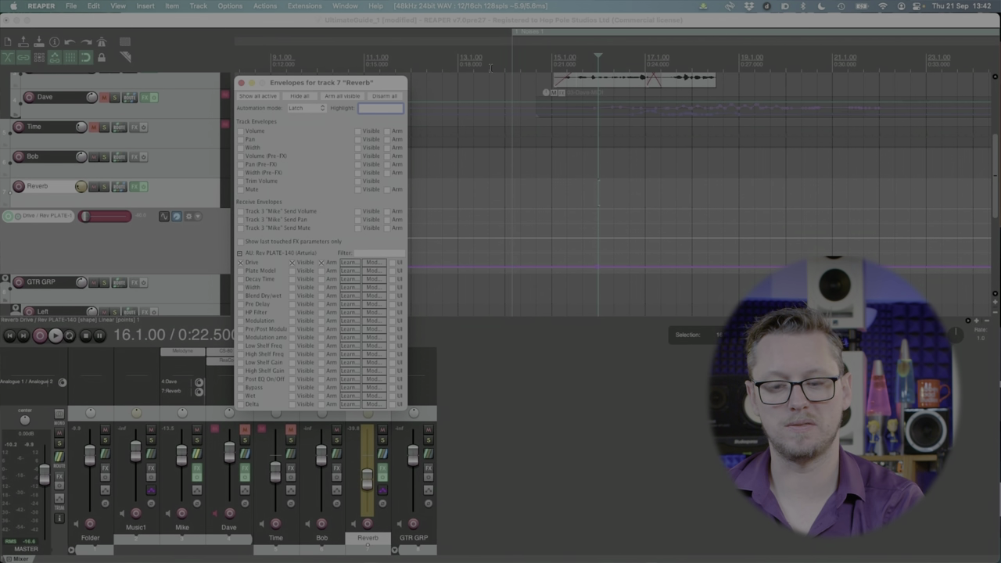
Record Drive automation by playing the project while turning the KeyLab knob.
key(Escape)
key(space)
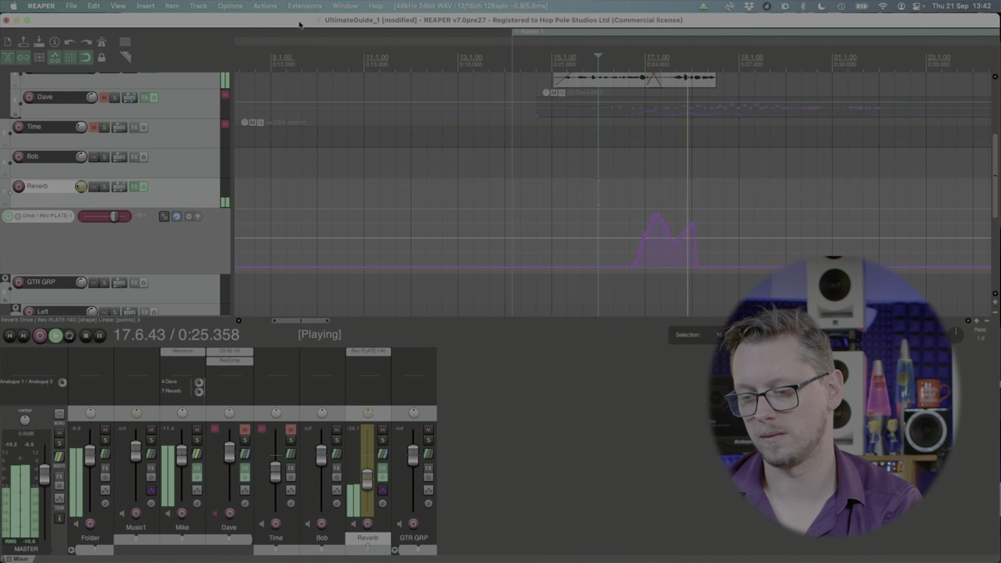
key(space)
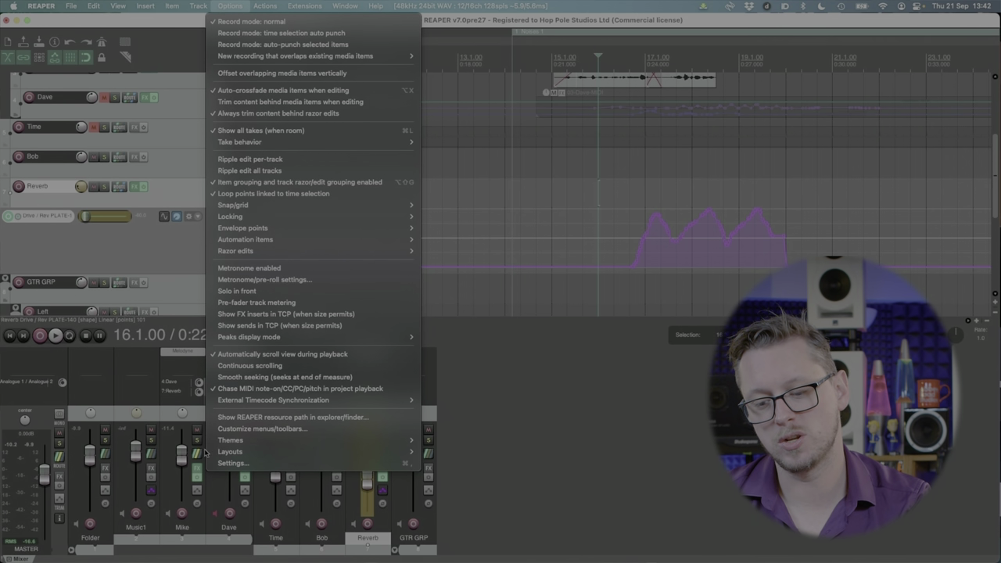
In Preferences, select the KeyLab DAW MIDI device, then go to the Control/OSC/web page.
click(227, 463)
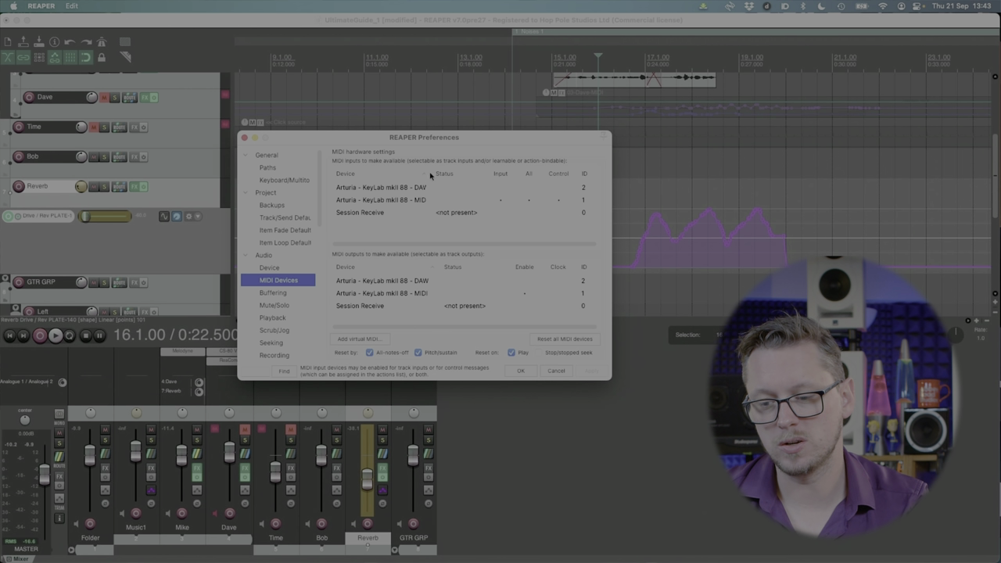
drag(430, 173, 453, 172)
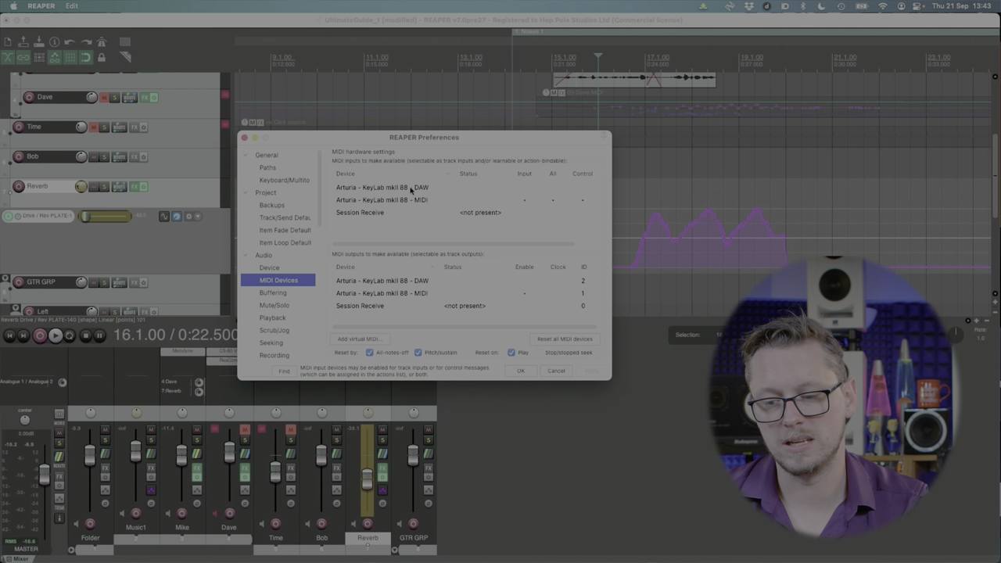
click(425, 188)
click(410, 284)
click(397, 189)
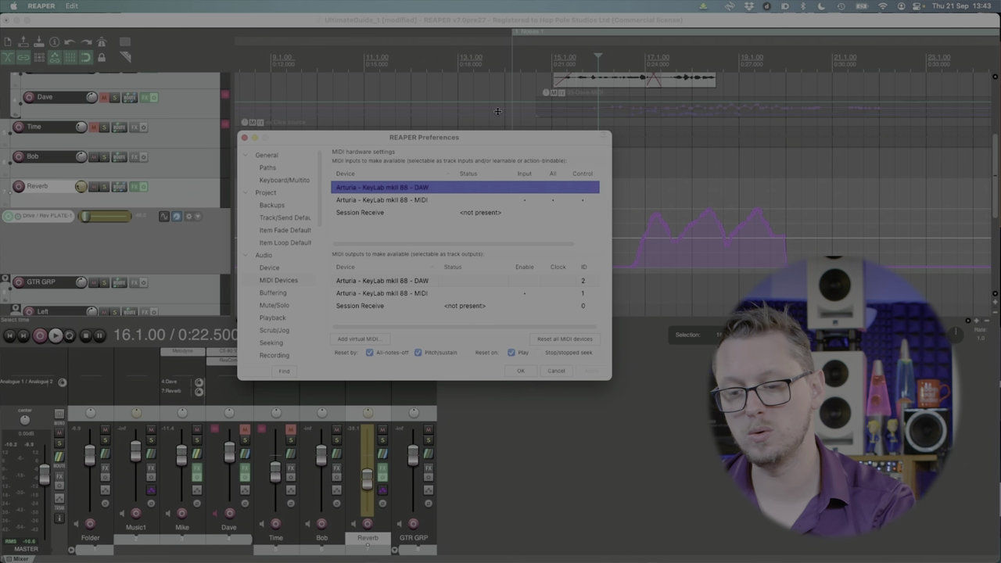
scroll(283, 312, down, 10)
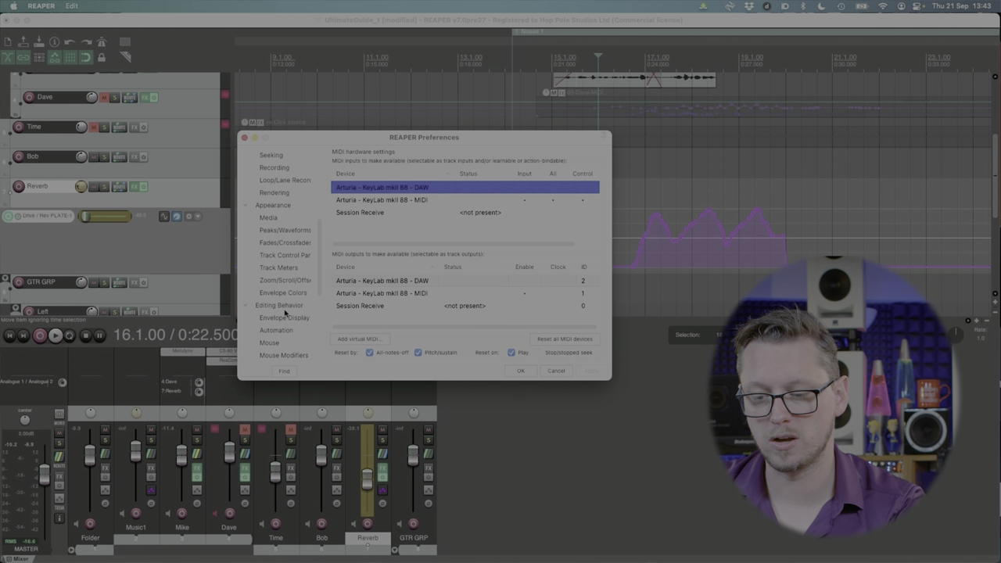
click(273, 343)
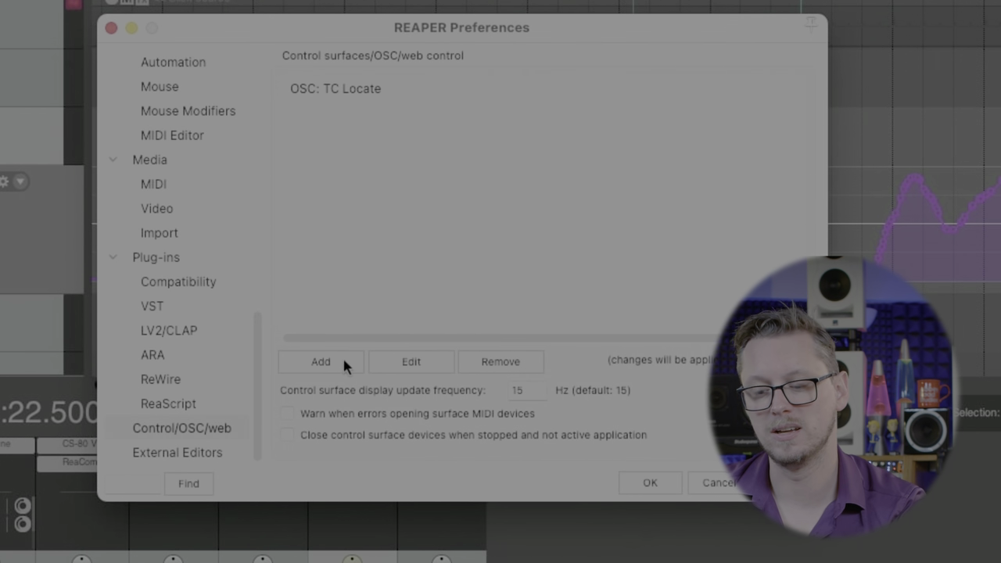
Add a Mackie Control Universal surface using the KeyLab mkII 88 DAW port for MIDI input and output.
click(335, 367)
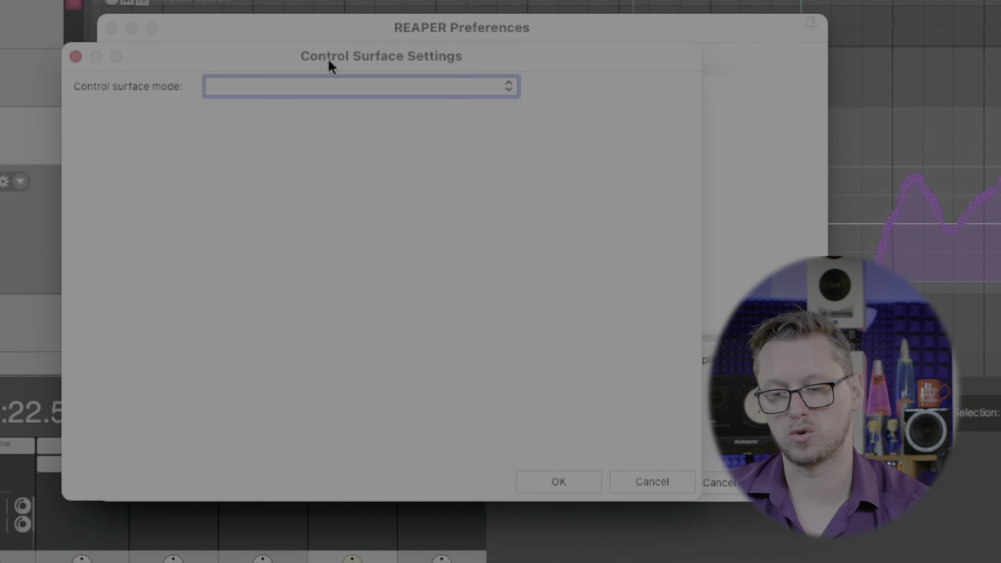
click(317, 92)
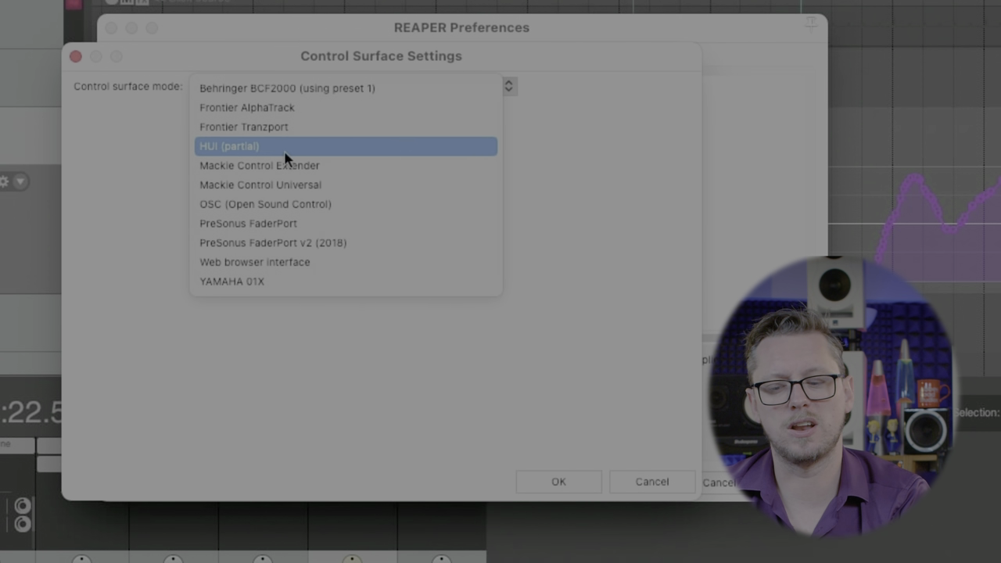
click(308, 188)
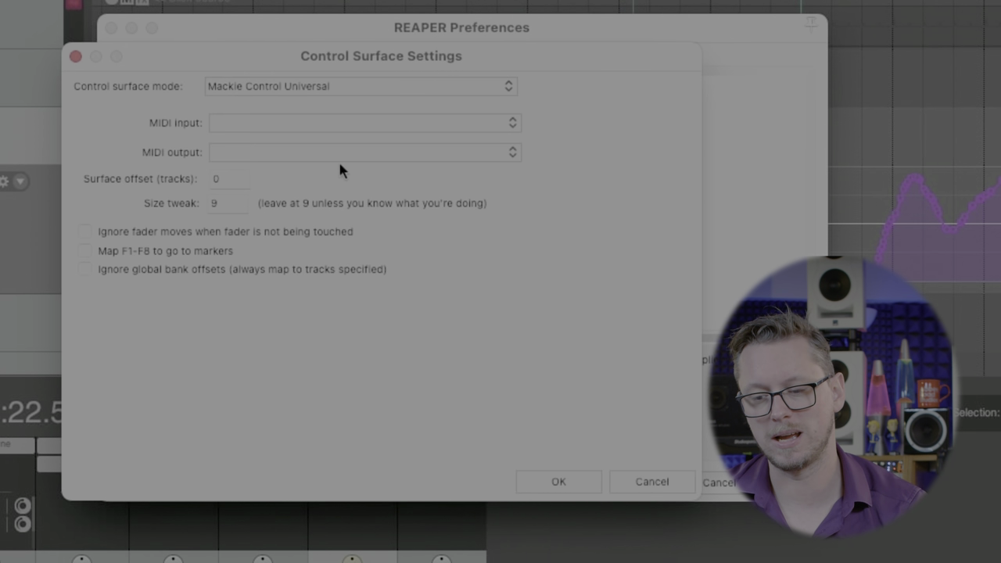
click(315, 85)
click(319, 122)
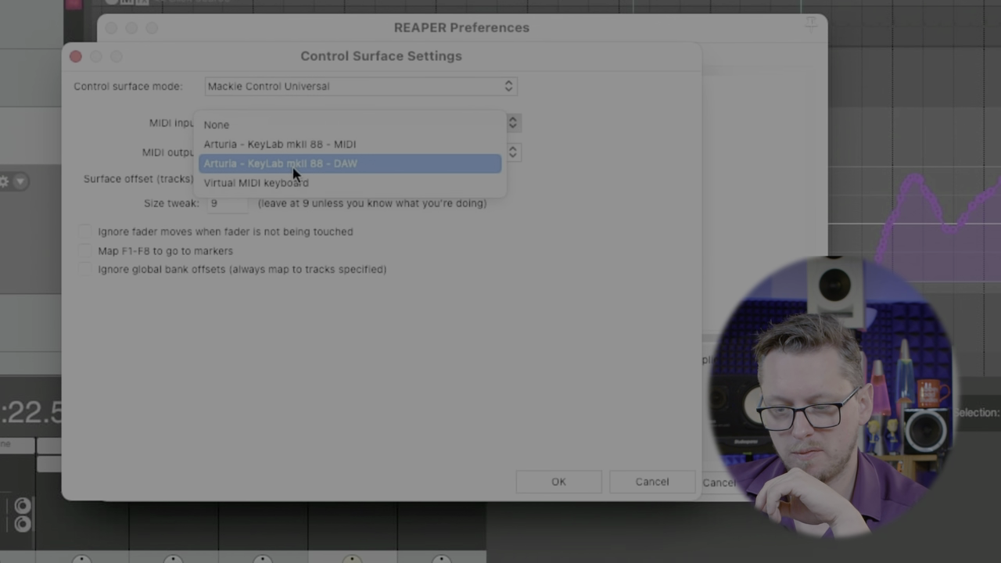
click(362, 164)
click(320, 154)
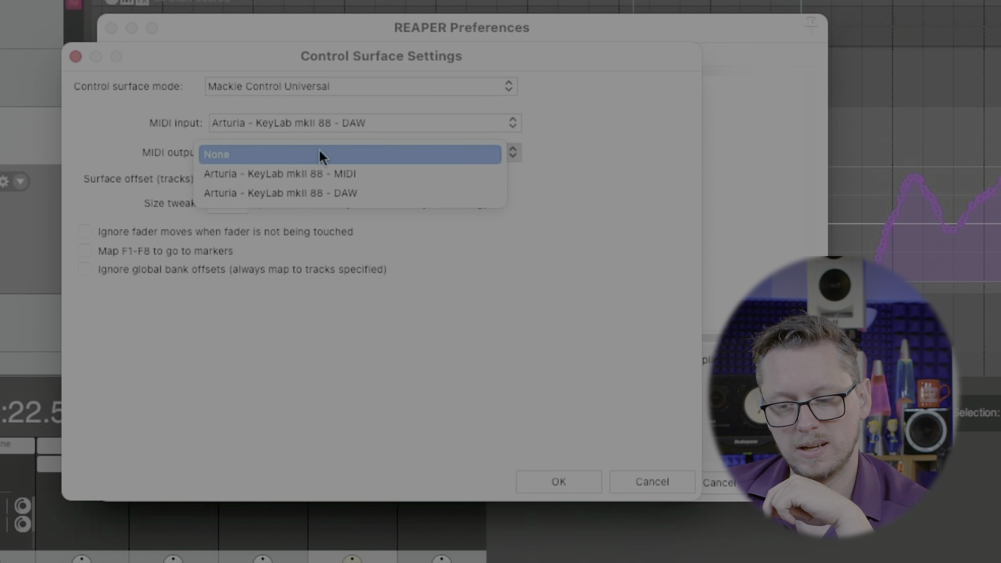
click(320, 195)
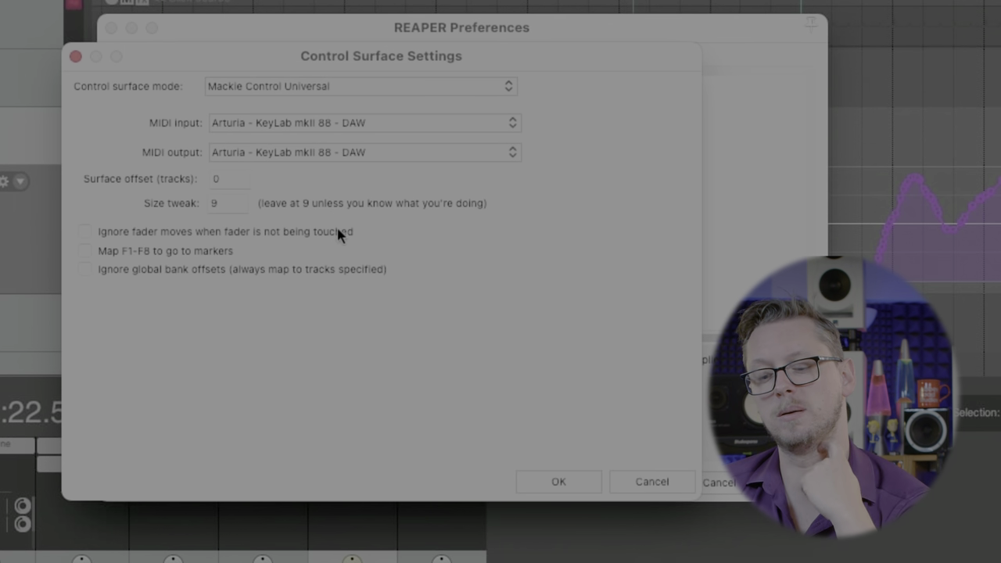
click(566, 484)
click(649, 483)
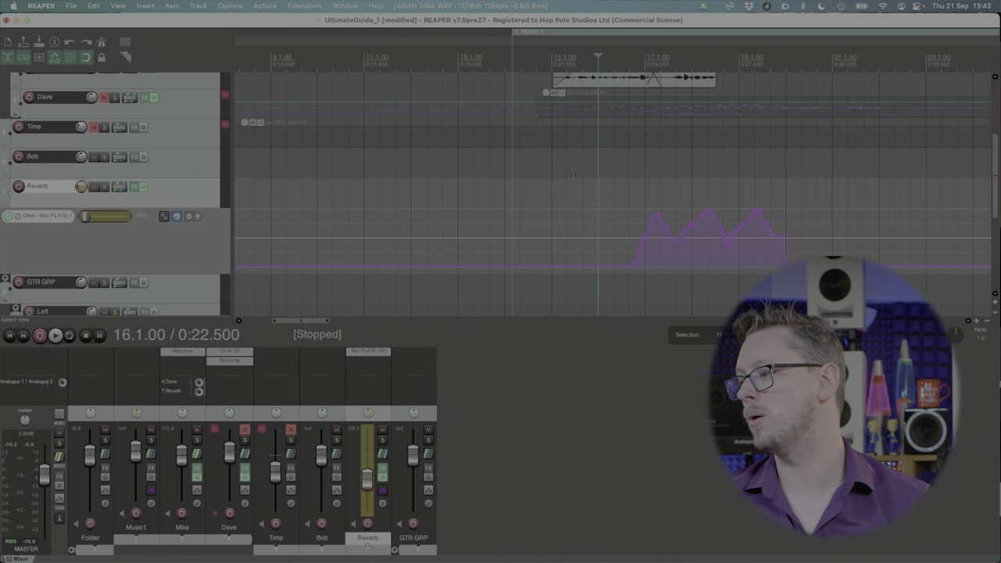
Play and stop the project briefly, then insert two new empty tracks.
key(space)
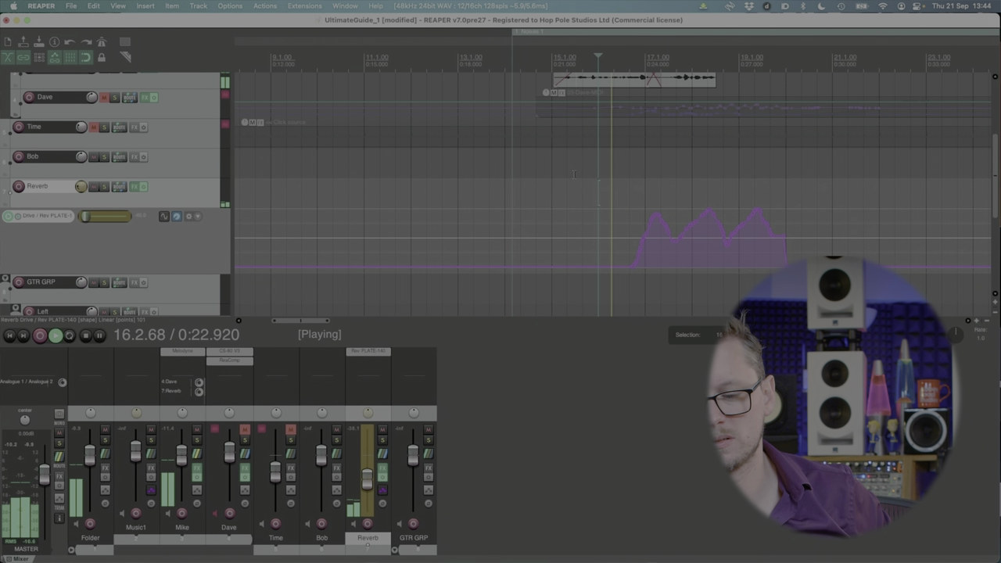
key(space)
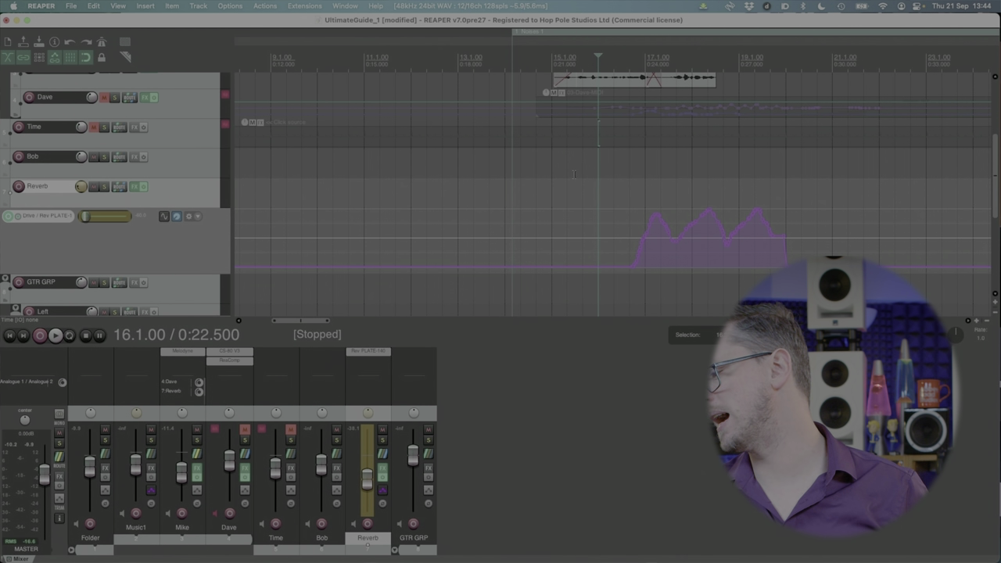
key(super+t)
key(super+t)
key(super+t)
key(super+t)
key(super+t)
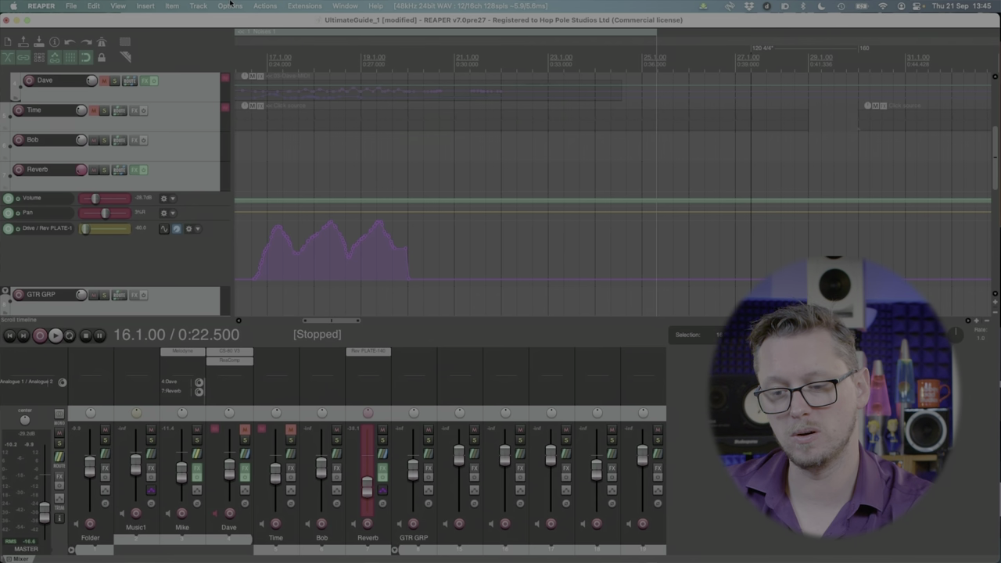
Reopen Preferences and edit the KeyLab's Mackie Control Universal surface settings.
click(230, 6)
click(375, 461)
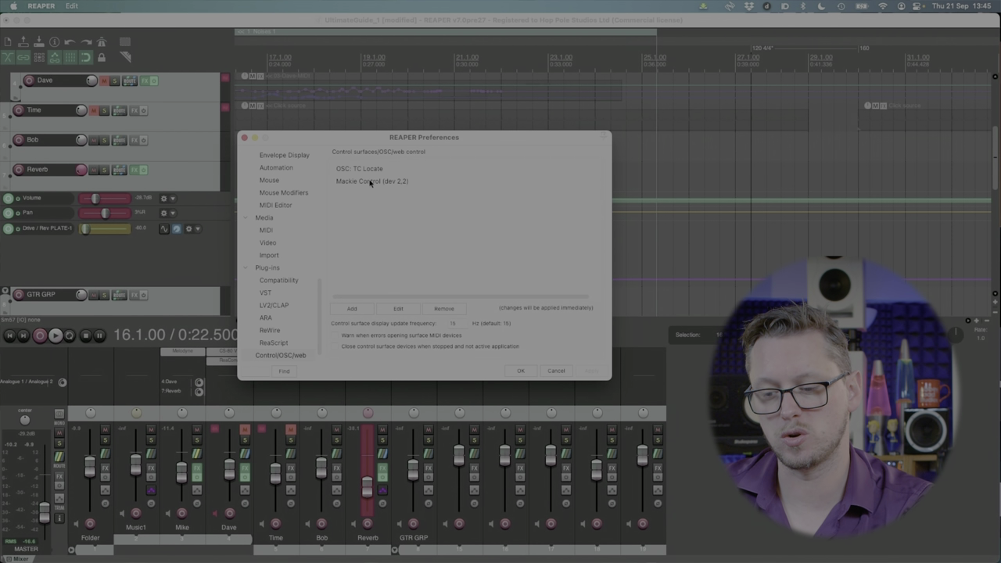
double_click(370, 183)
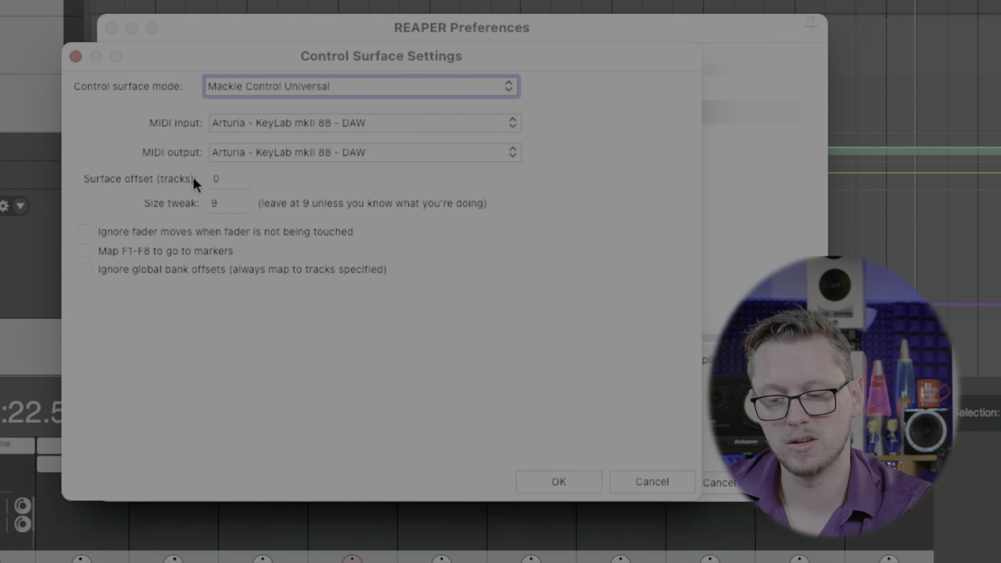
click(234, 182)
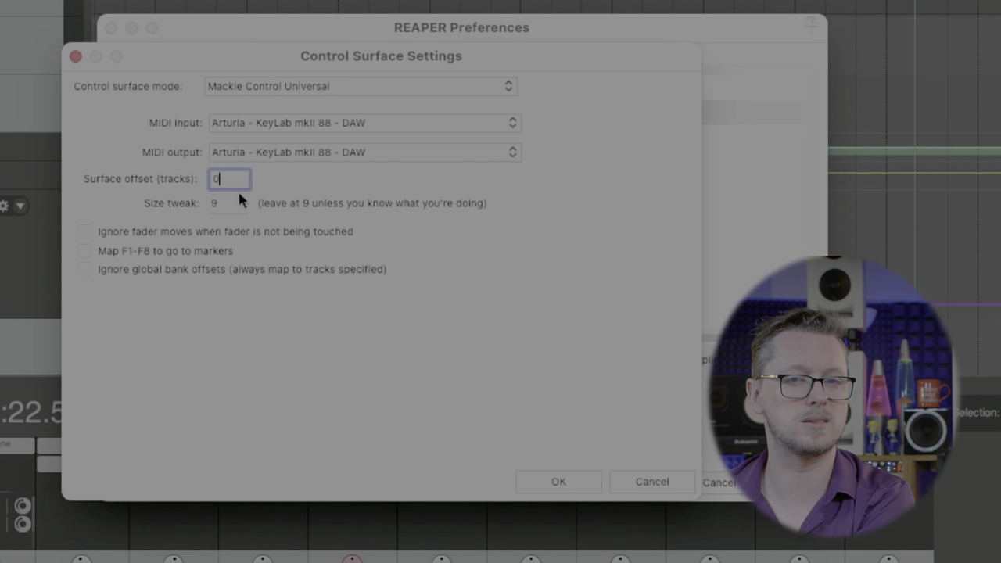
Switch the control surface mode to OSC (Open Sound Control).
click(386, 88)
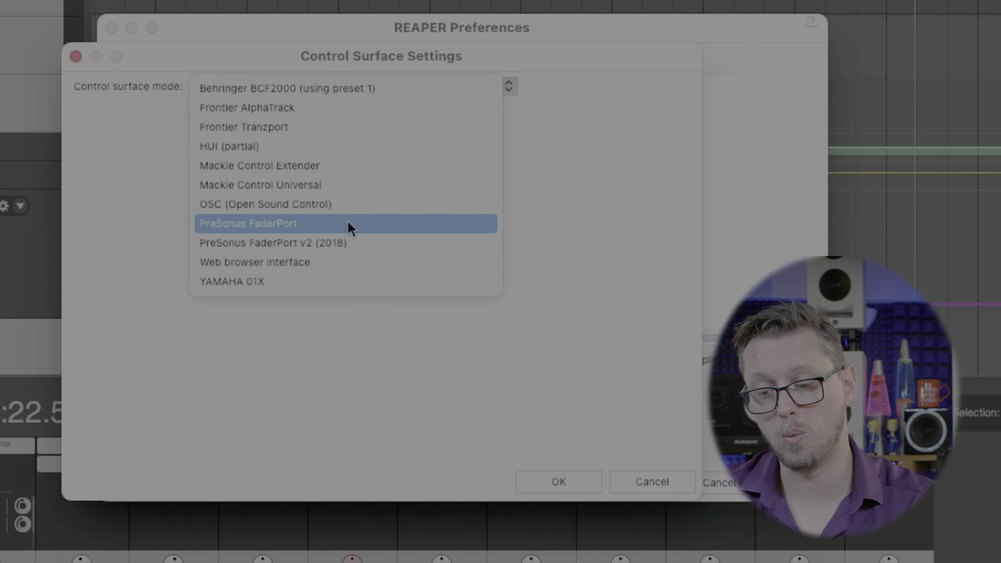
click(366, 206)
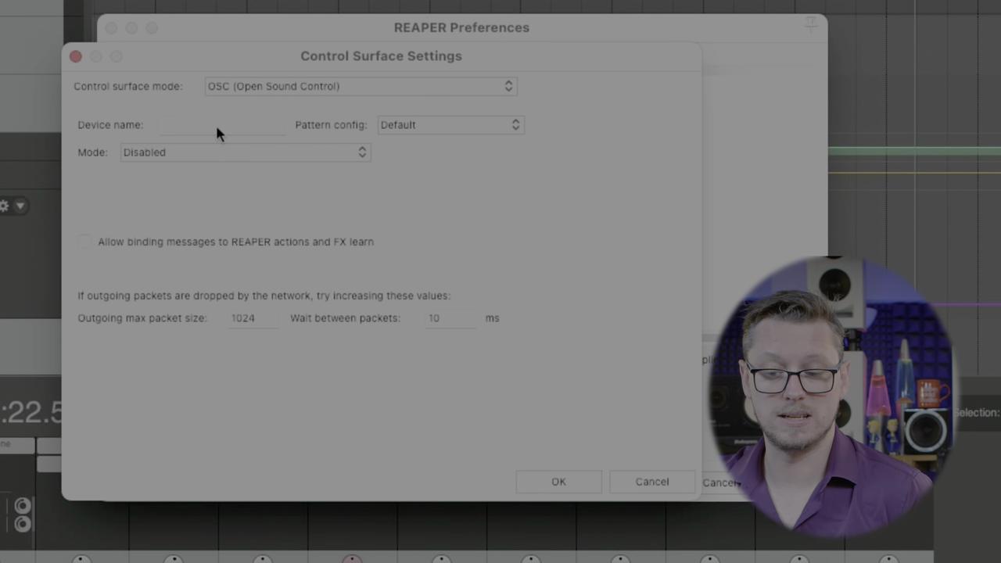
click(211, 129)
Name the OSC surface 'phone' and choose the LogicTouch pattern config.
click(173, 154)
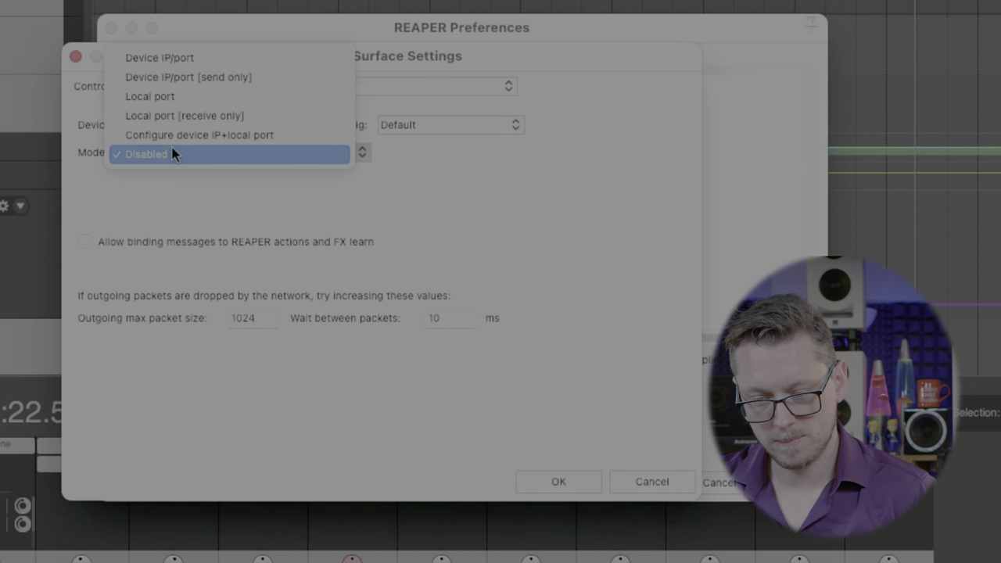
click(201, 113)
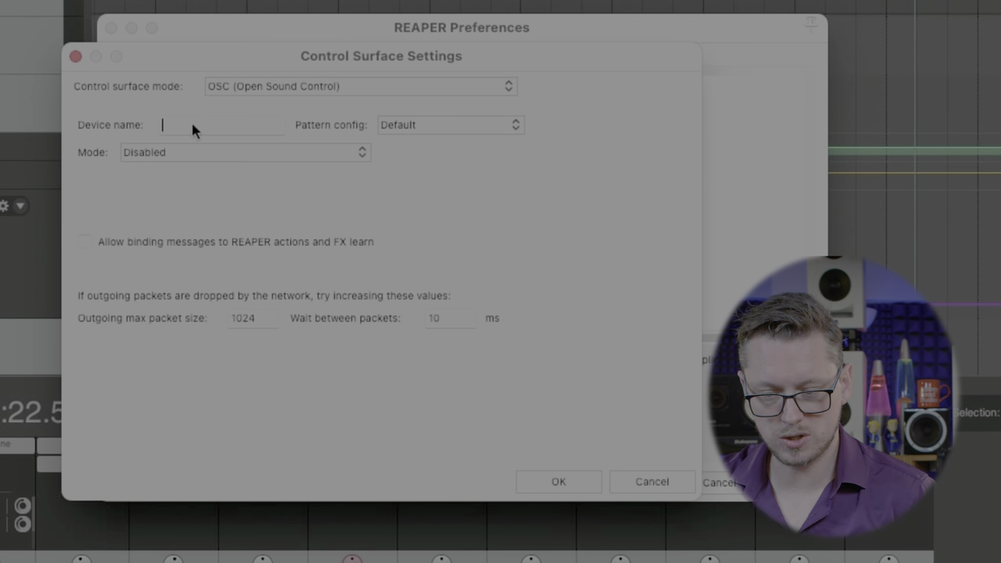
text(phone)
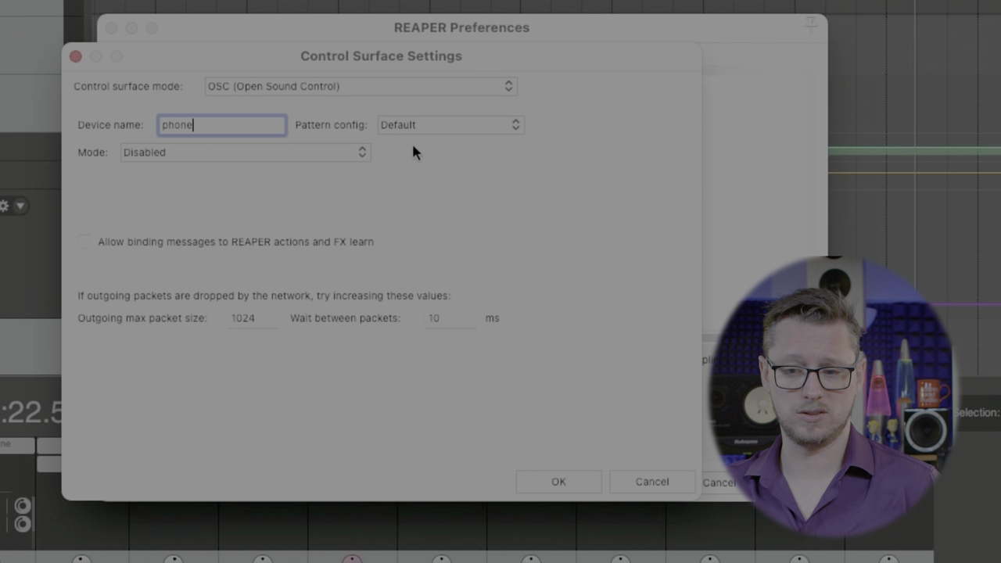
click(431, 123)
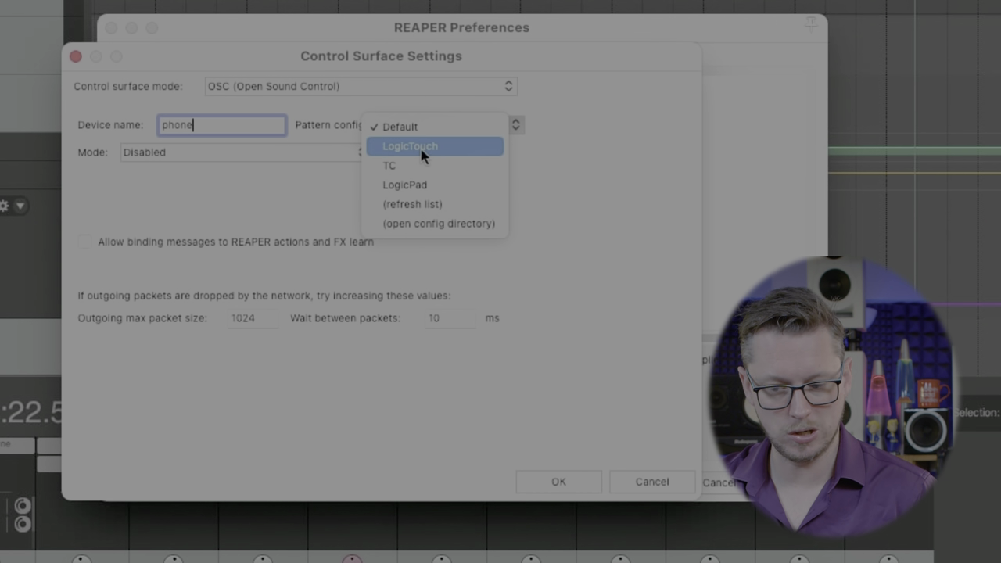
click(414, 146)
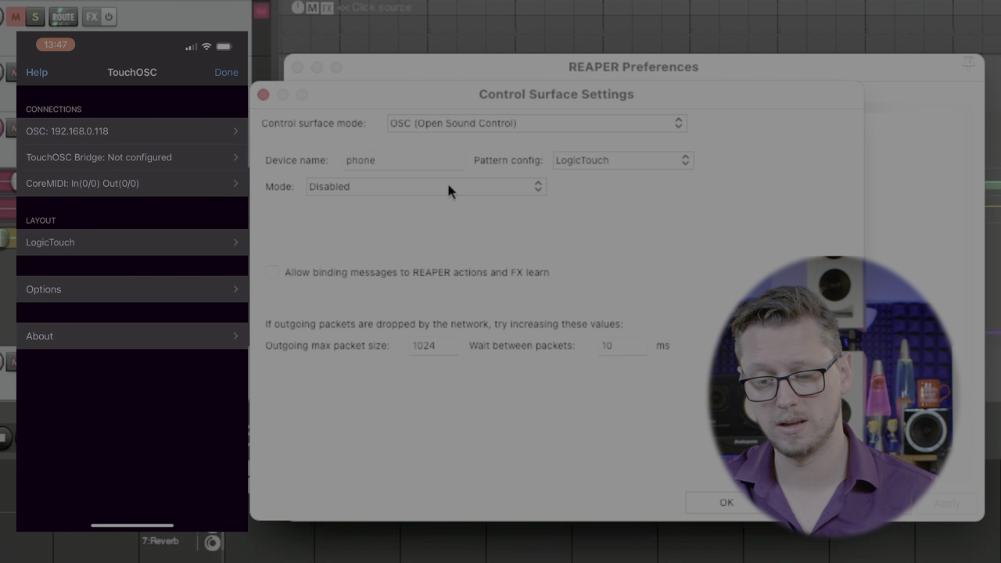
Set the OSC connection mode to Device IP/port, keeping device port 9000.
click(383, 189)
click(370, 97)
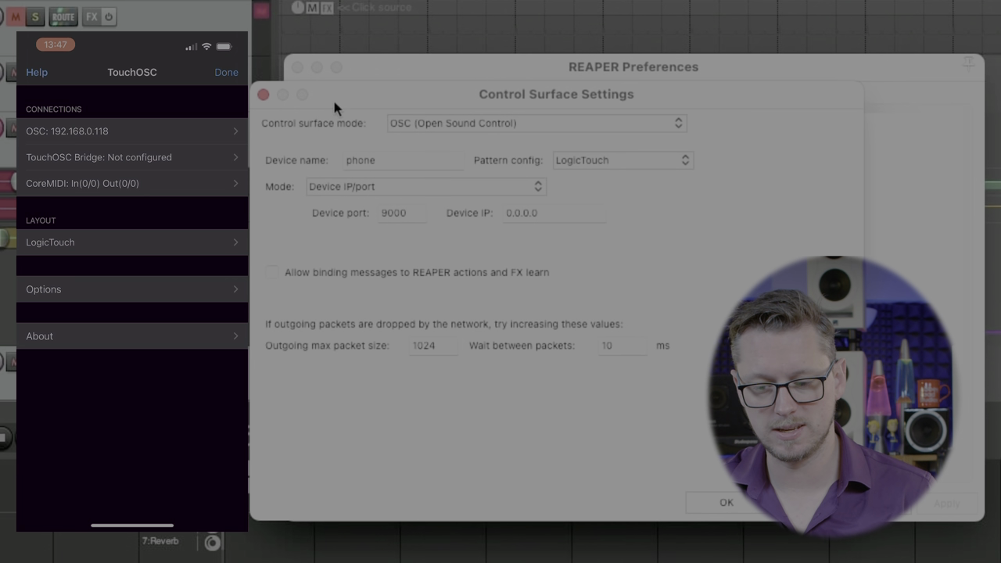
click(365, 187)
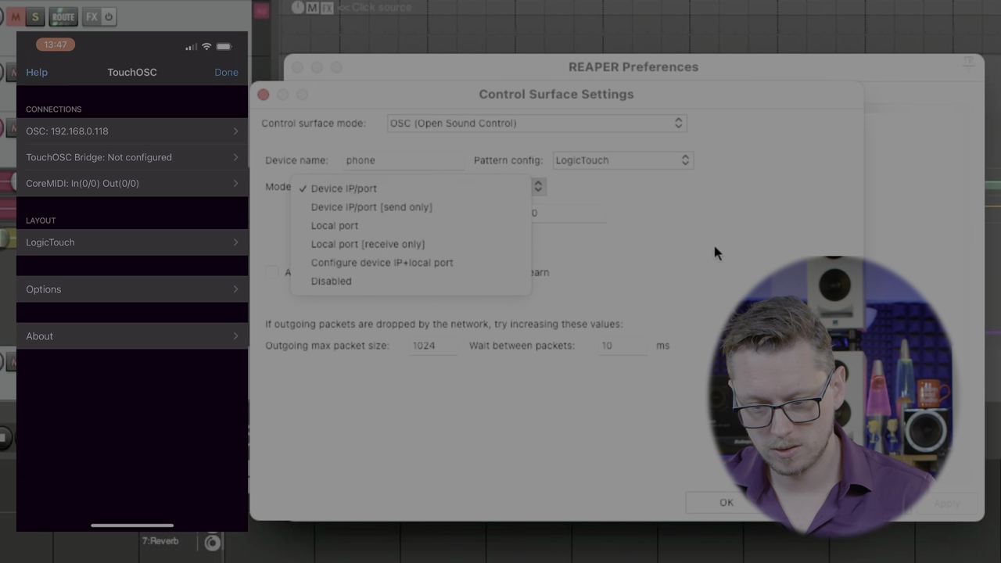
key(Escape)
click(416, 214)
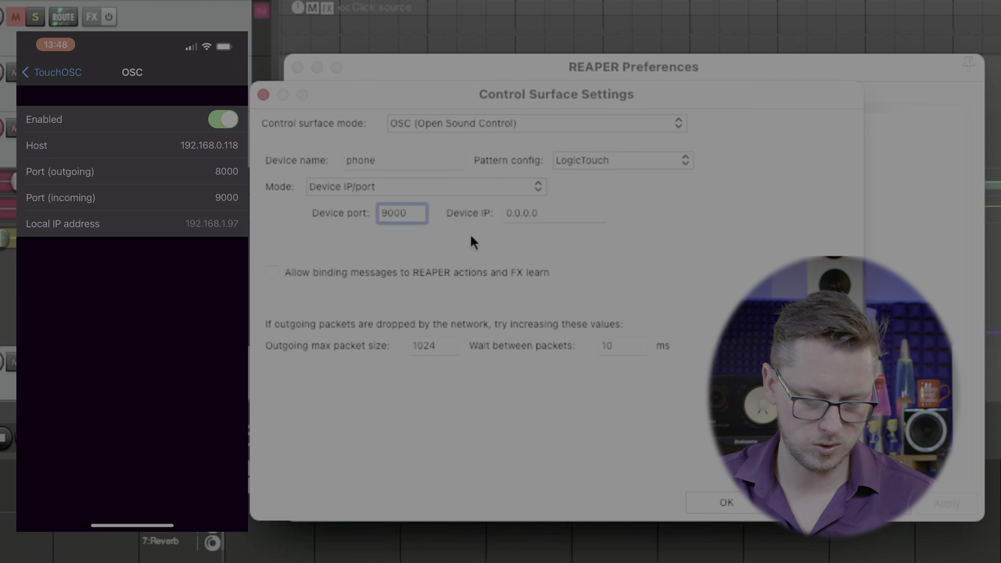
Enter device IP 192.168.1.97 and switch the mode to Configure device IP+local port.
click(563, 211)
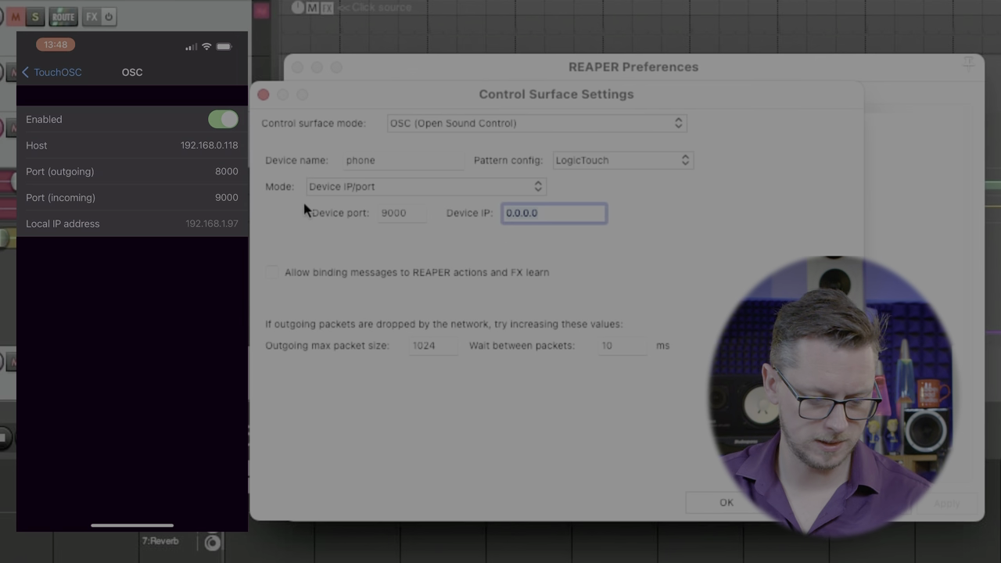
text(192.168)
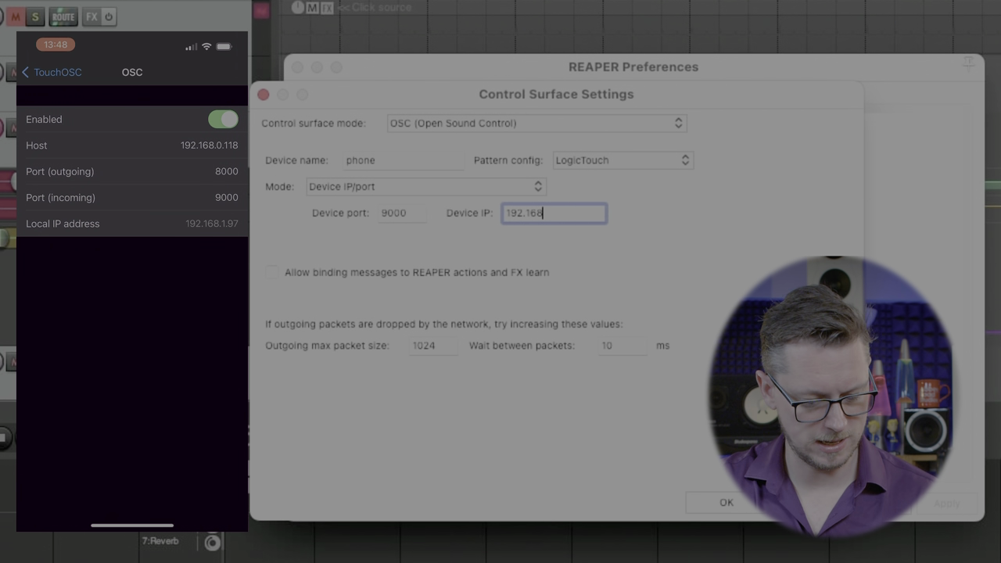
text(.1)
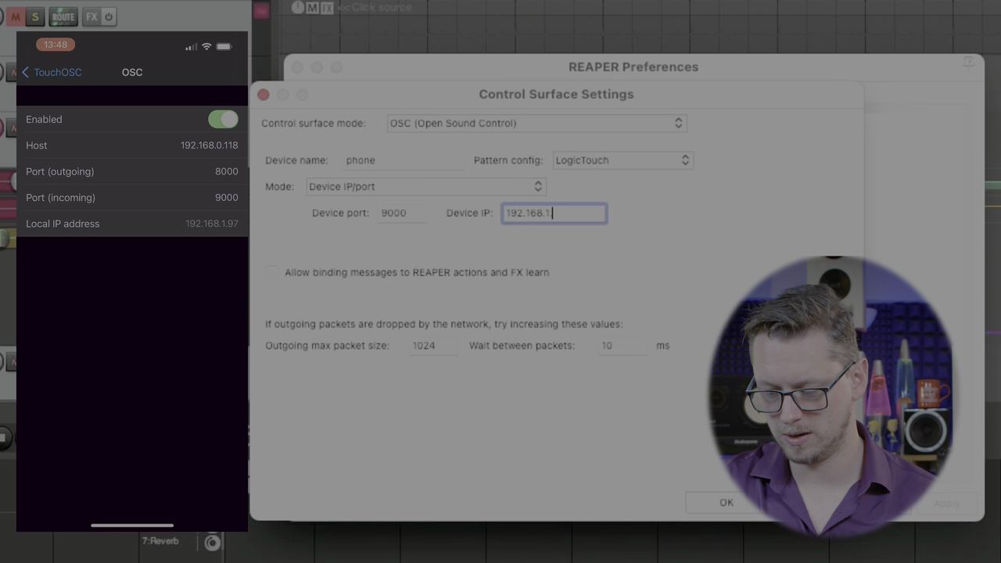
text(.97)
click(406, 228)
click(405, 188)
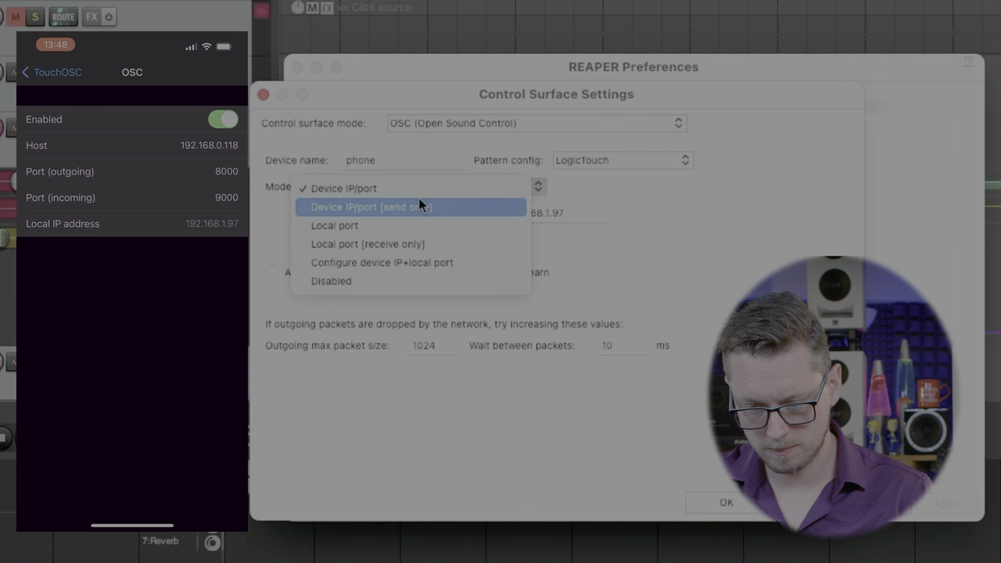
click(349, 270)
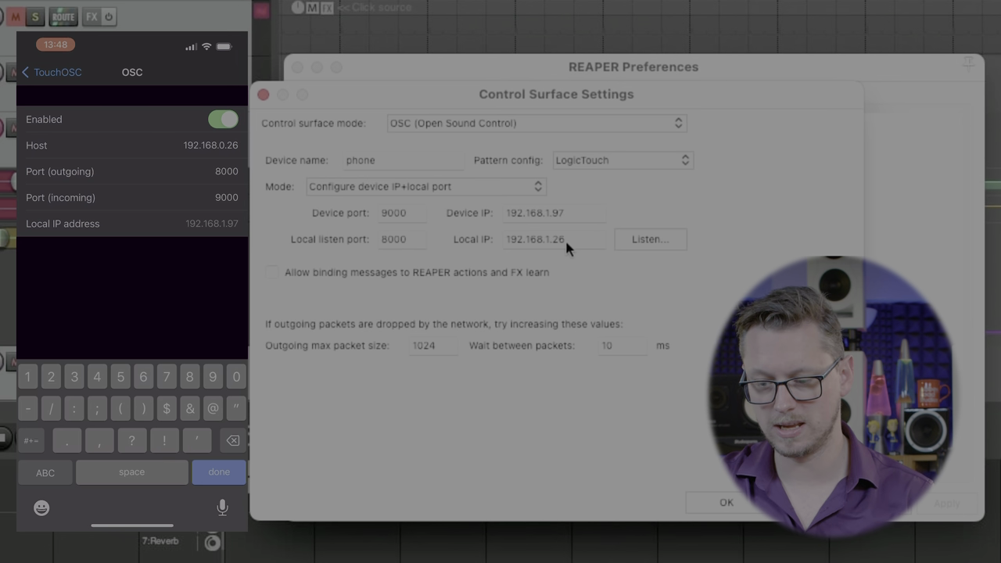
Watch the phone's volume, play, stop and pan messages arrive on port 8000, then confirm the settings.
click(648, 239)
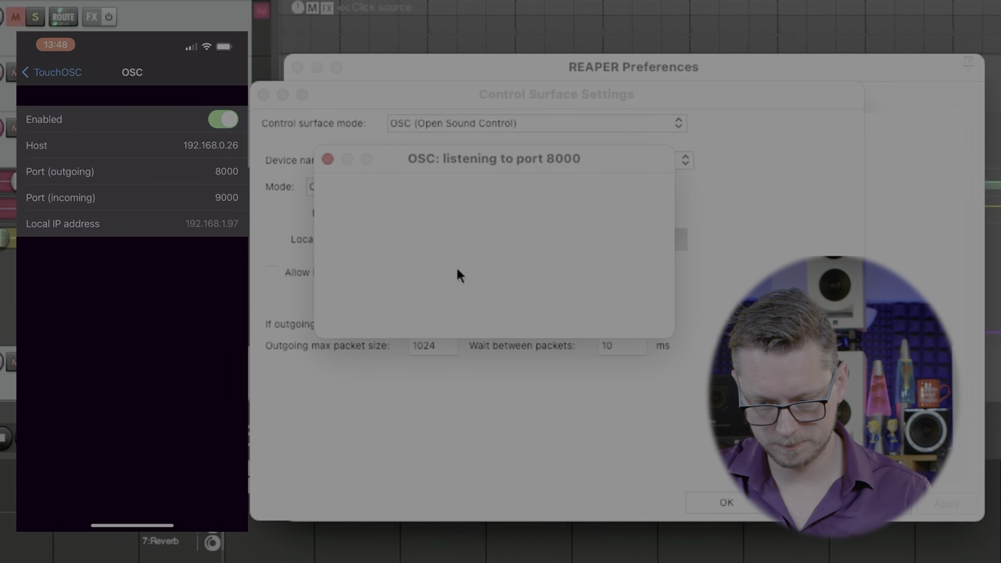
key(Escape)
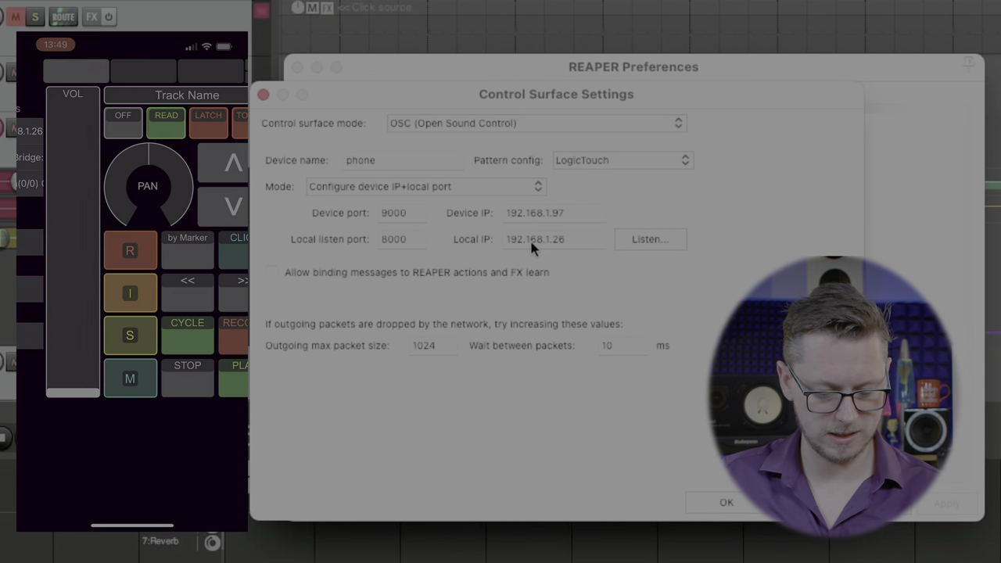
click(666, 241)
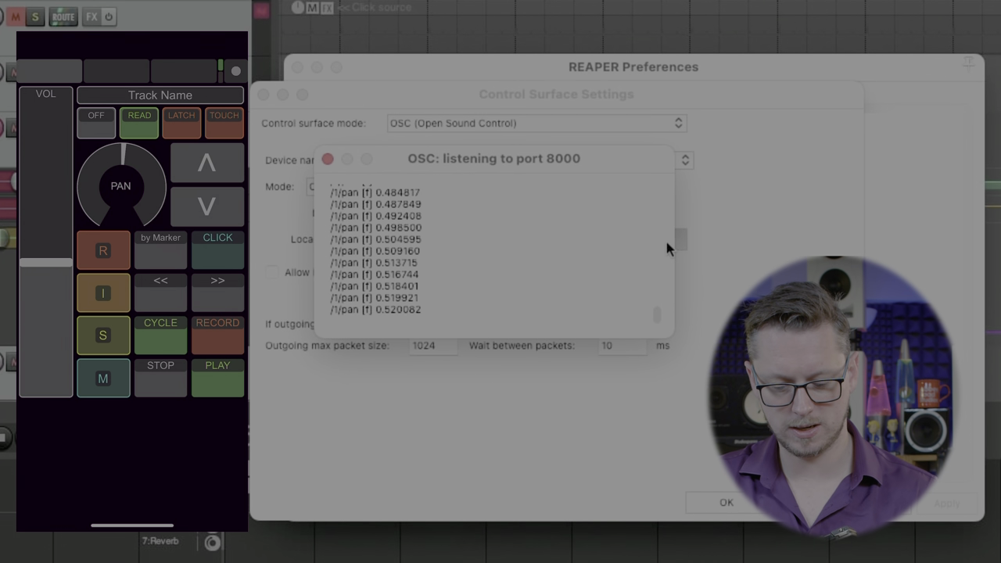
click(327, 159)
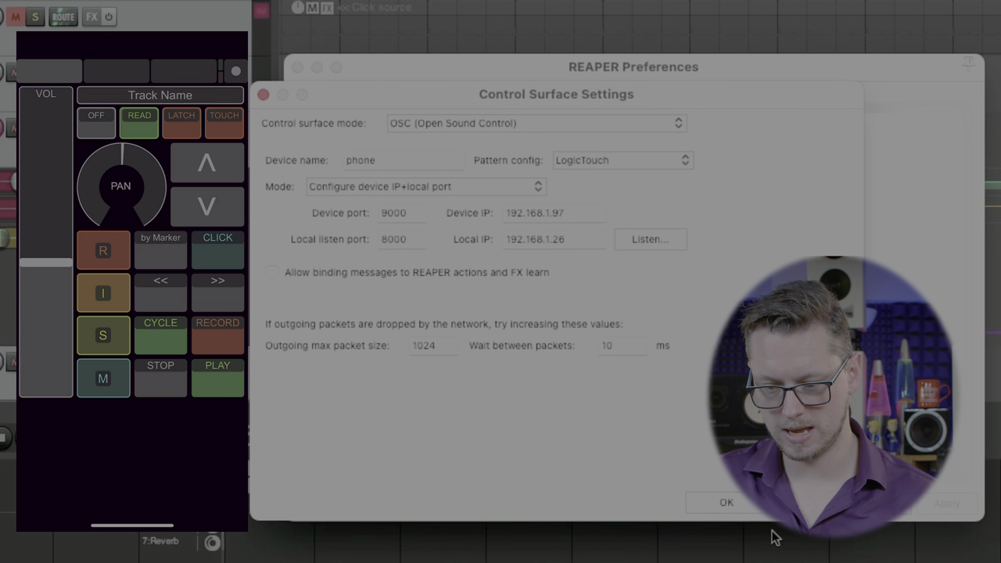
click(731, 504)
Close Preferences and return to the project while the Reverb volume is raised remotely.
key(Return)
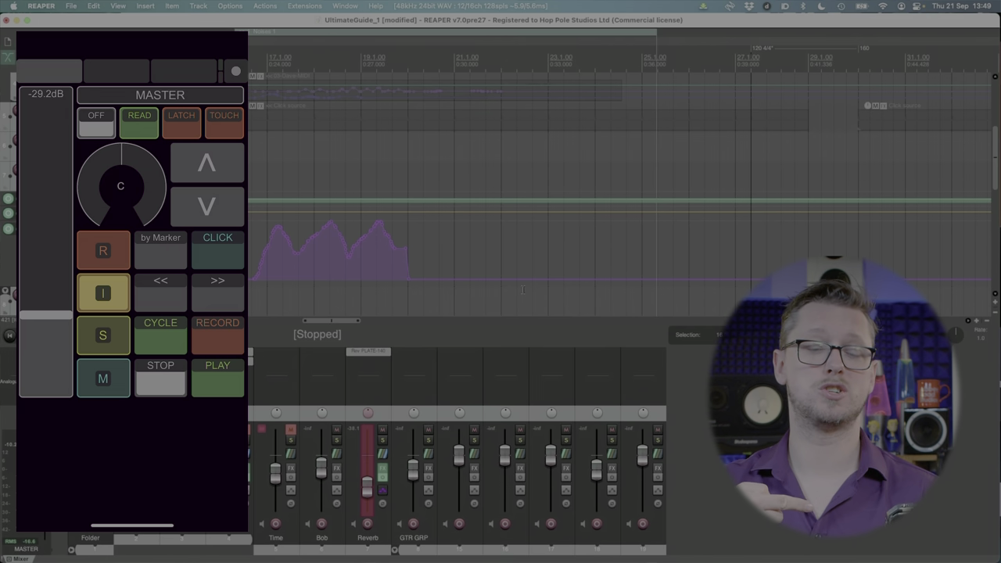
scroll(523, 290, left, 5)
scroll(549, 151, down, 3)
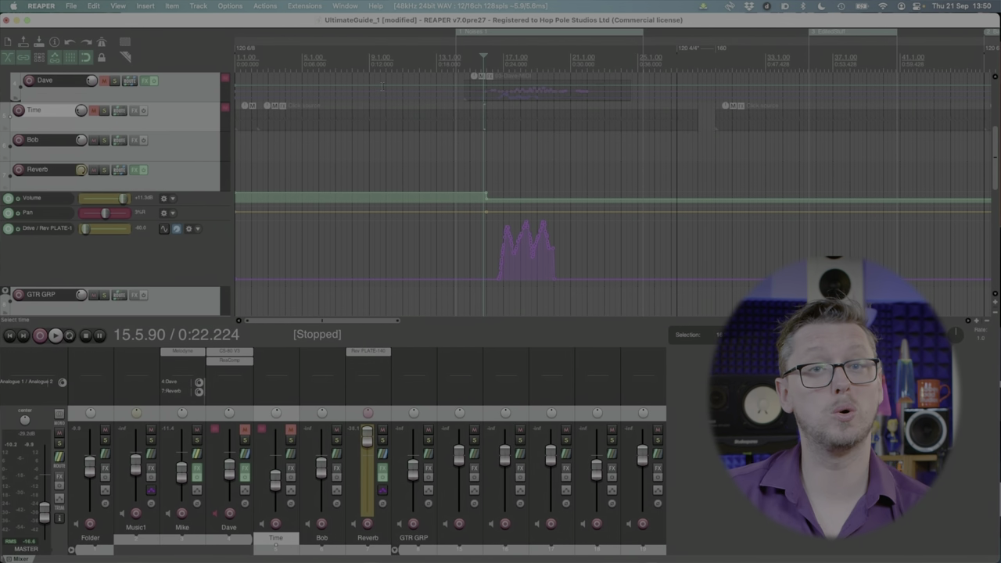
Remove the OSC: phone surface from the Control/OSC/web list and select Mackie Control.
click(243, 5)
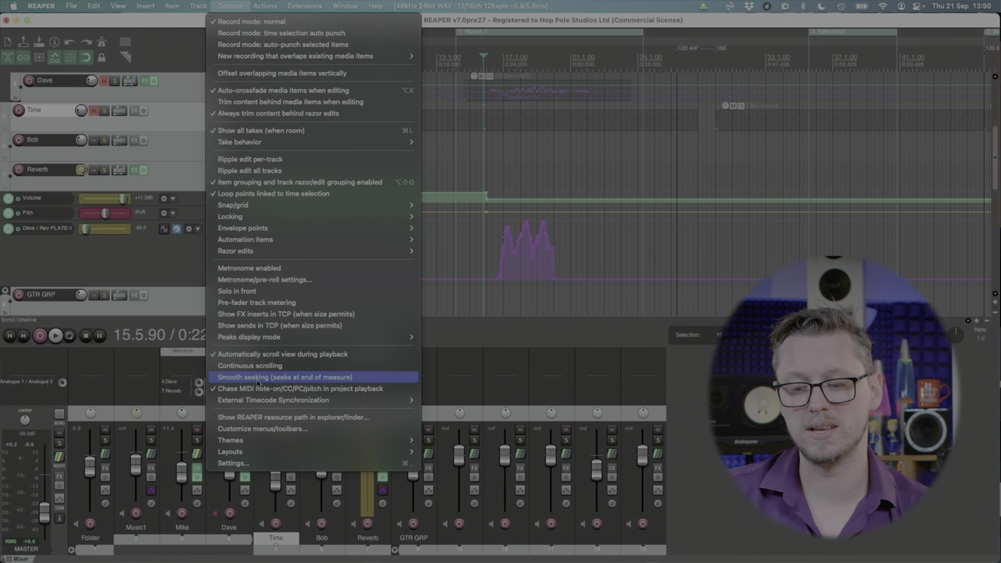
click(246, 462)
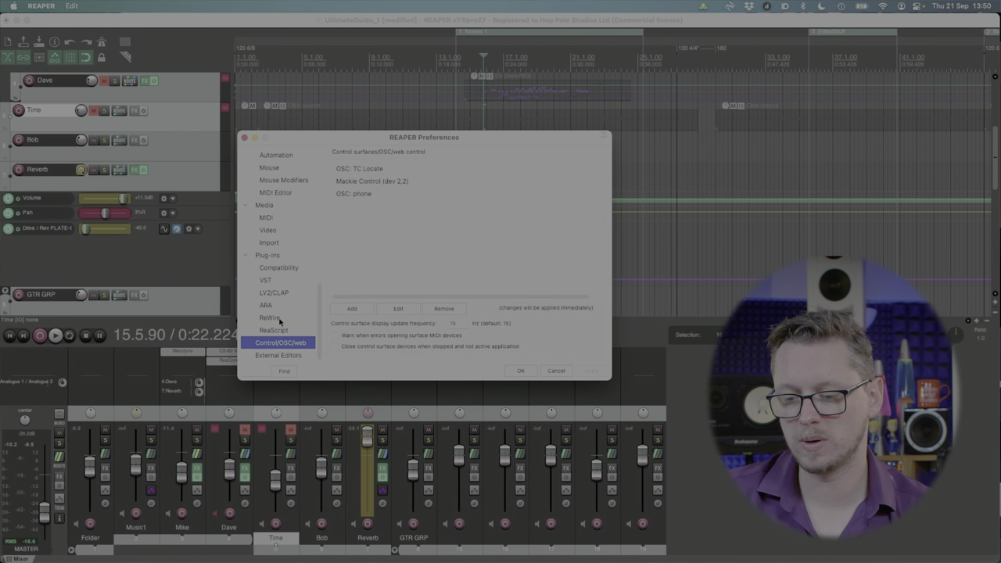
click(371, 195)
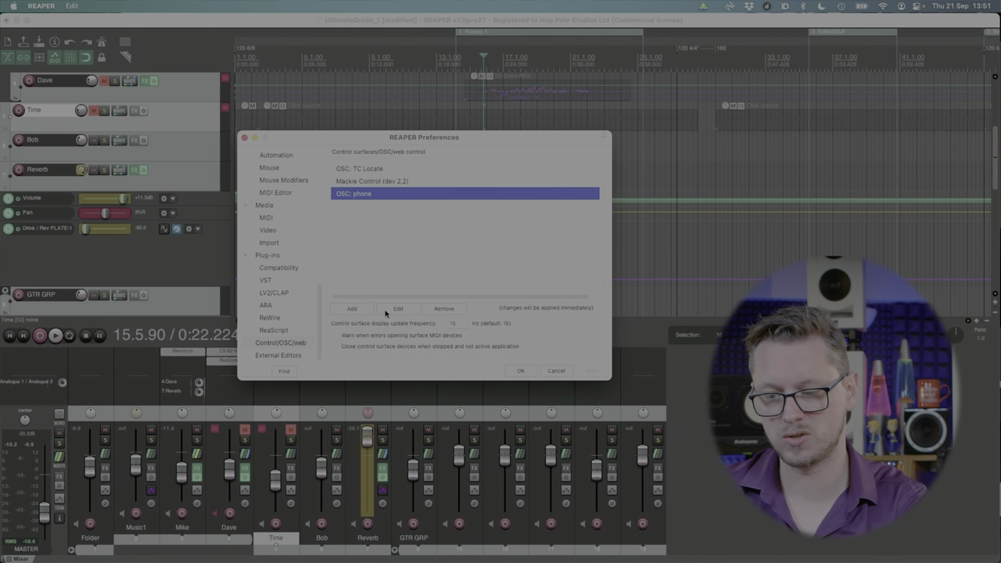
click(431, 308)
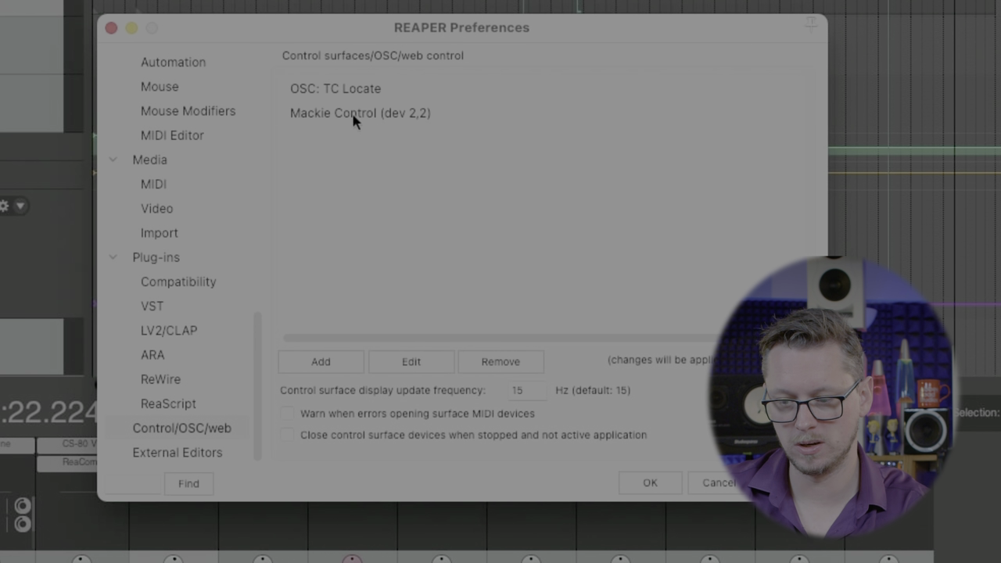
click(352, 116)
Remove Mackie Control and add a Web browser interface surface on port 8080 with index.html.
click(491, 363)
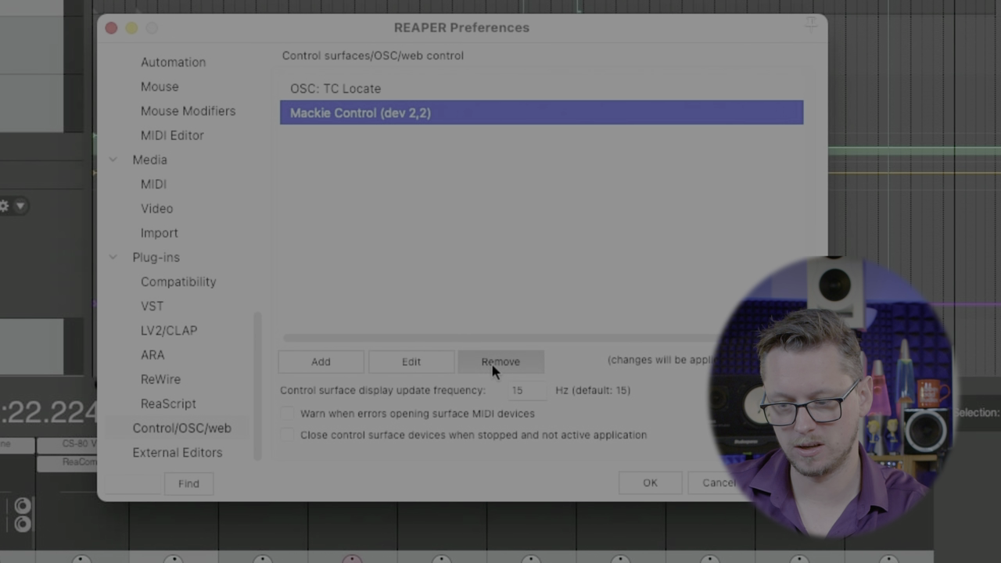
click(320, 365)
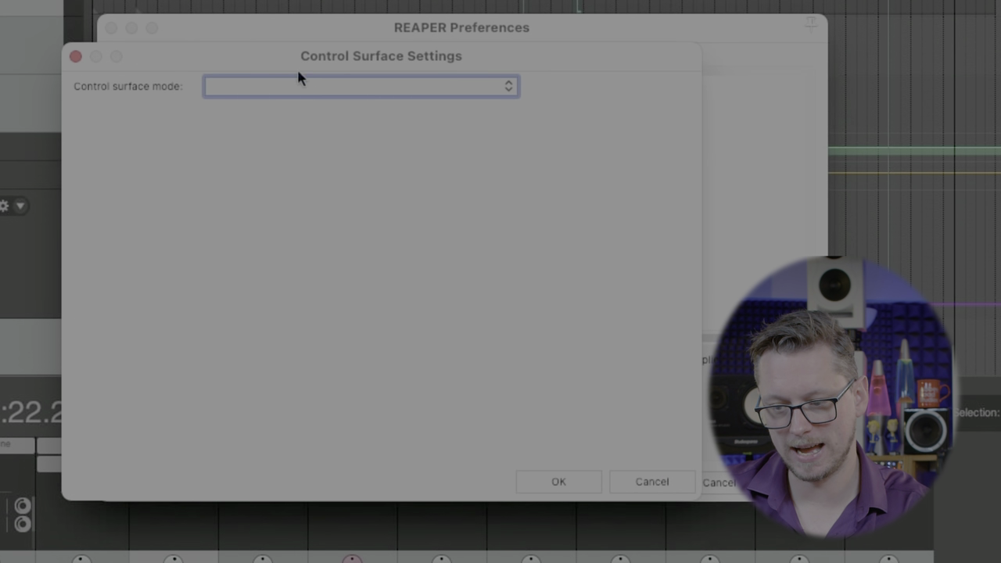
click(284, 86)
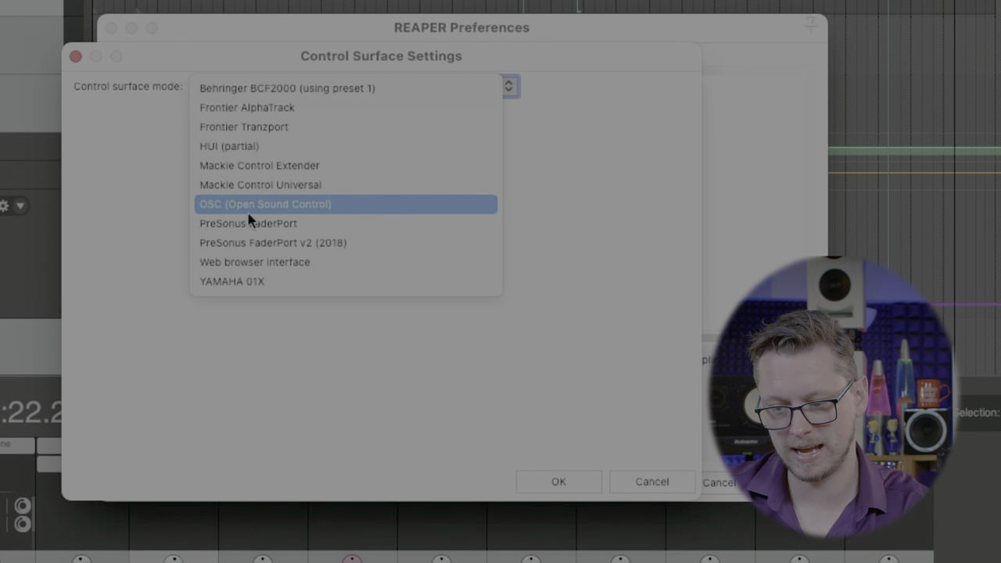
click(249, 266)
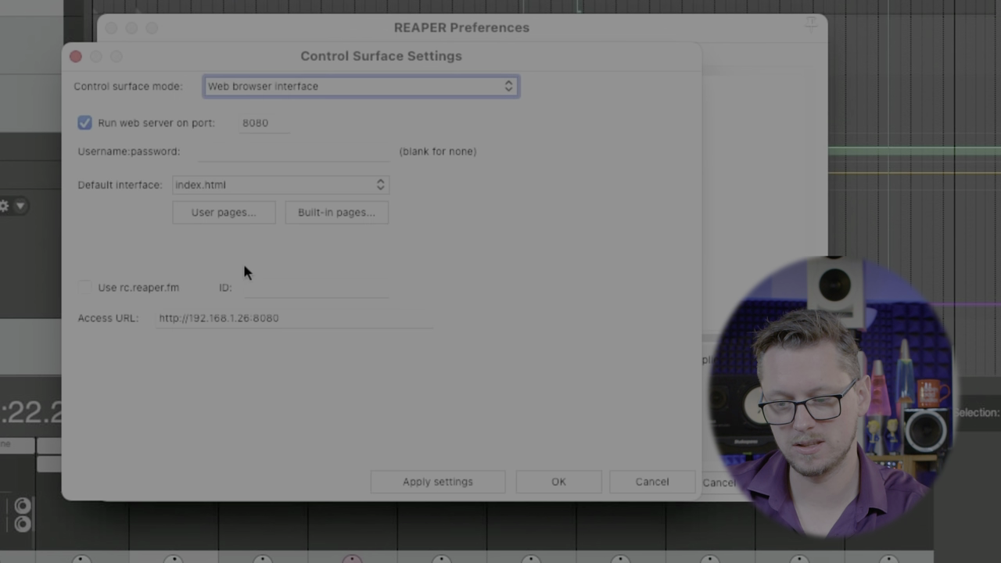
click(319, 160)
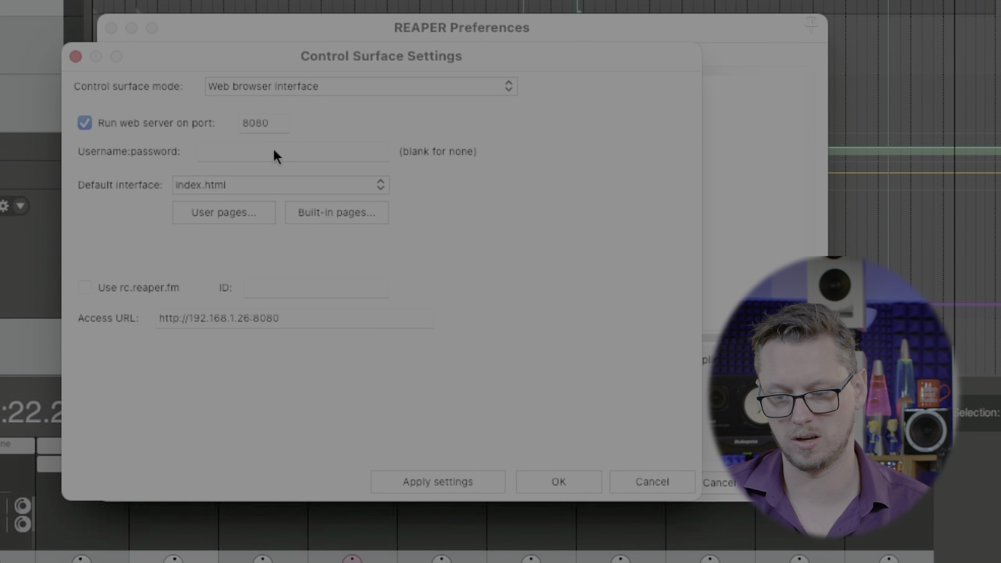
click(235, 187)
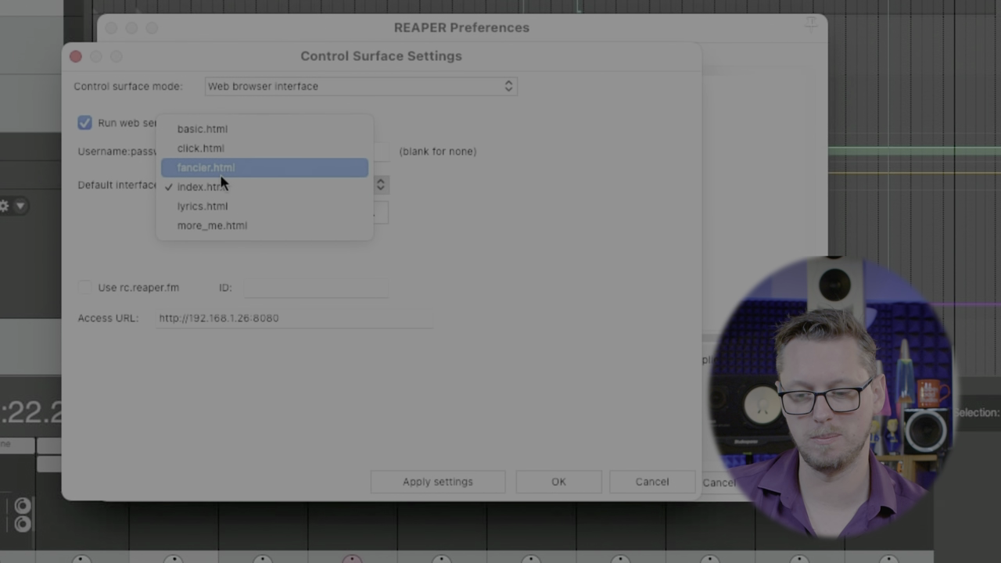
click(509, 226)
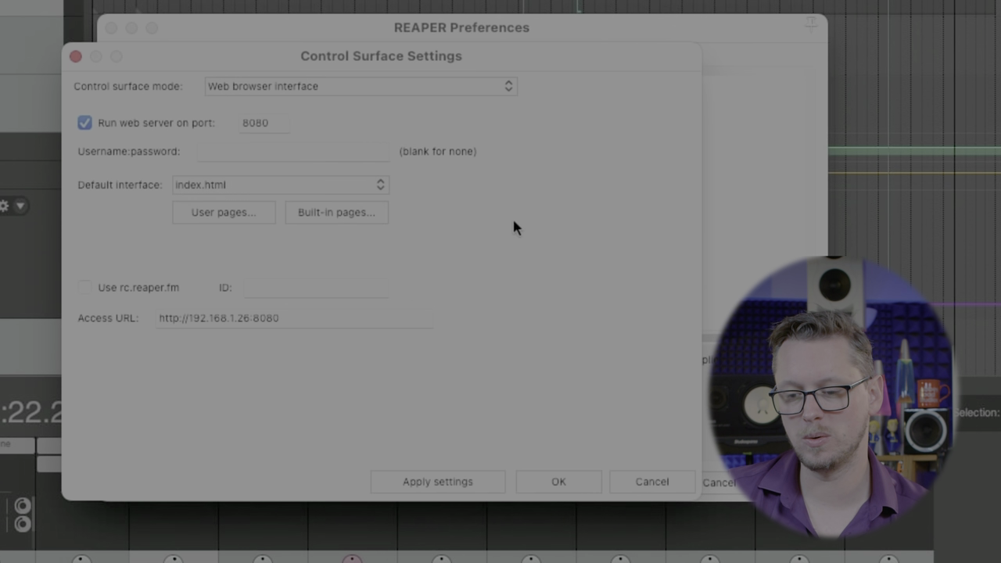
triple_click(263, 319)
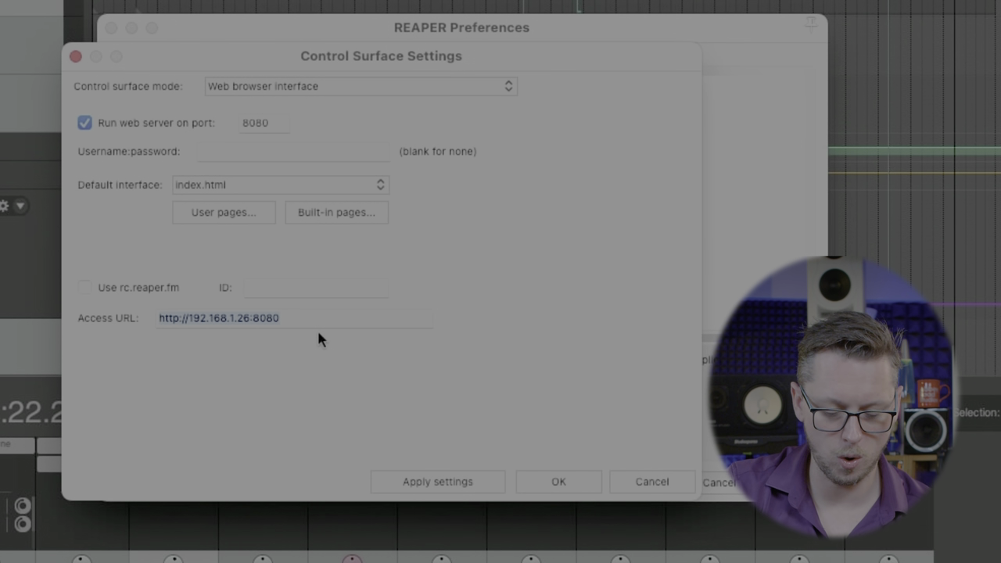
Enable rc.reaper.fm access, enter the chosen rc.reaper.fm ID, and apply the web interface settings.
click(102, 286)
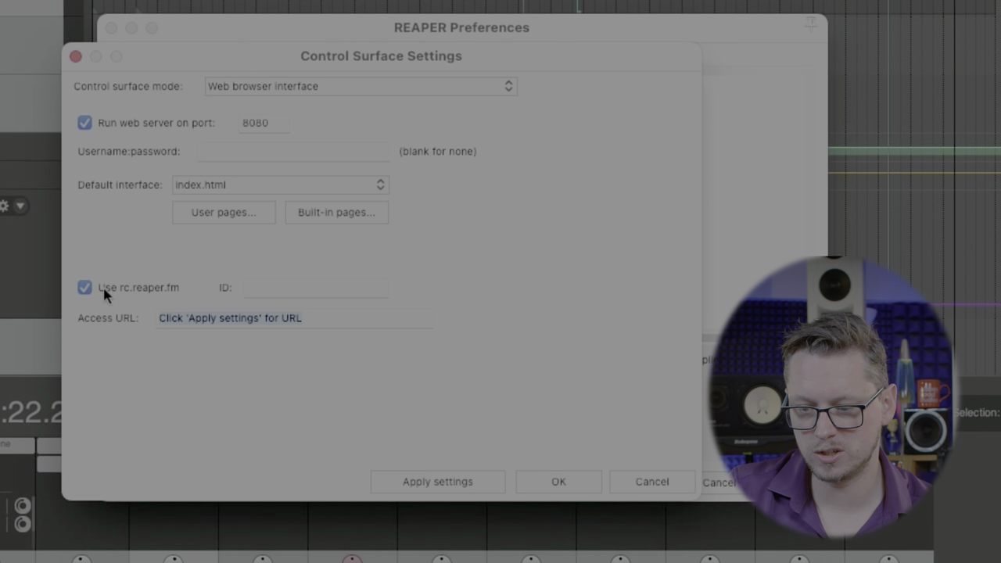
click(259, 288)
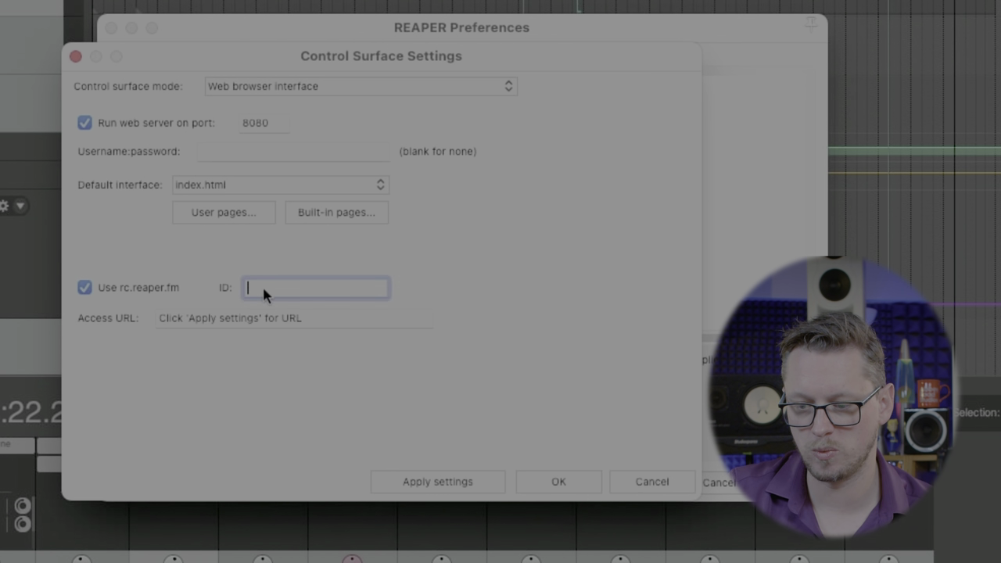
text(steel)
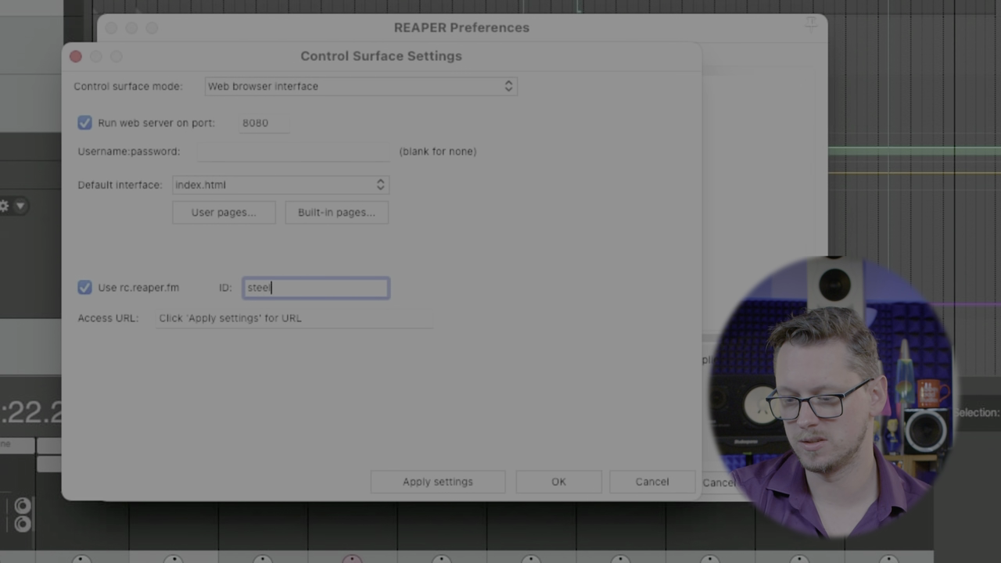
click(455, 480)
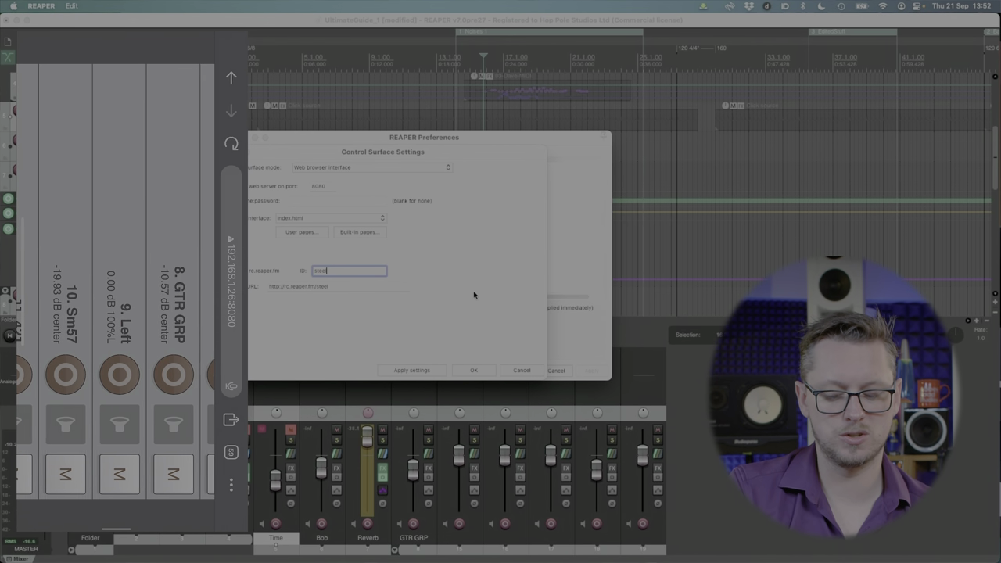
Set the web remote's default page to fancier.html, then more_me.html, apply and close Preferences.
click(320, 218)
key(Return)
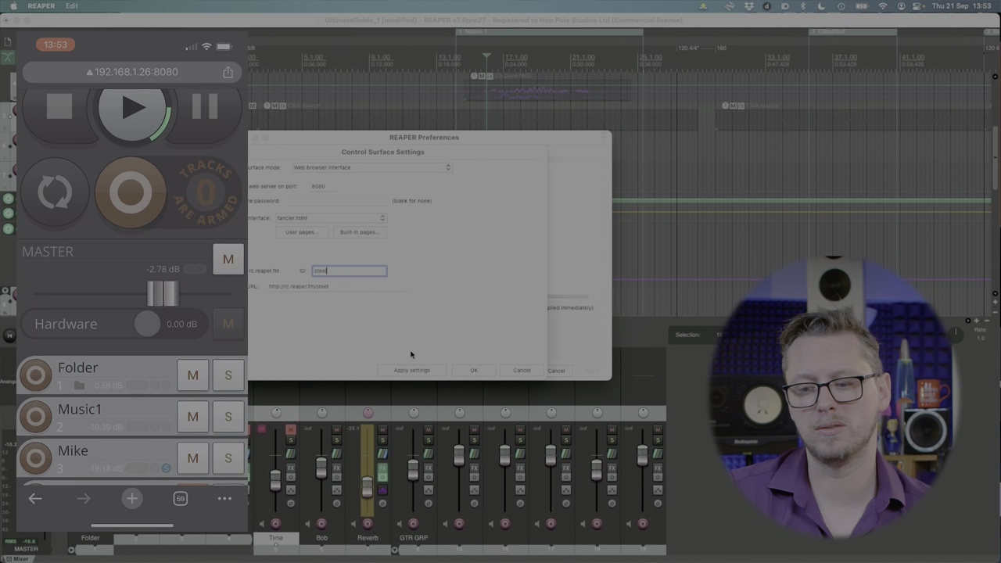
click(296, 219)
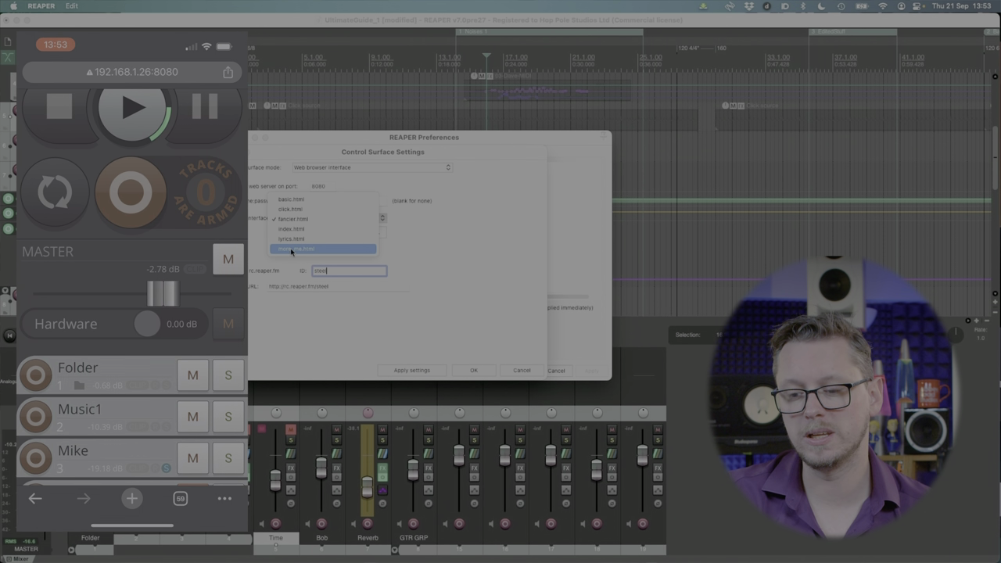
click(291, 249)
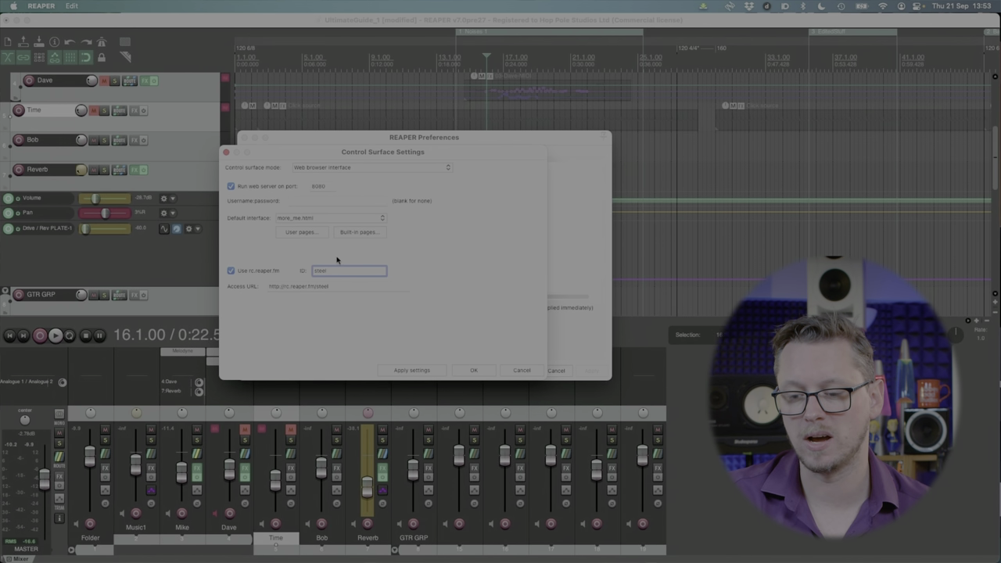
click(431, 376)
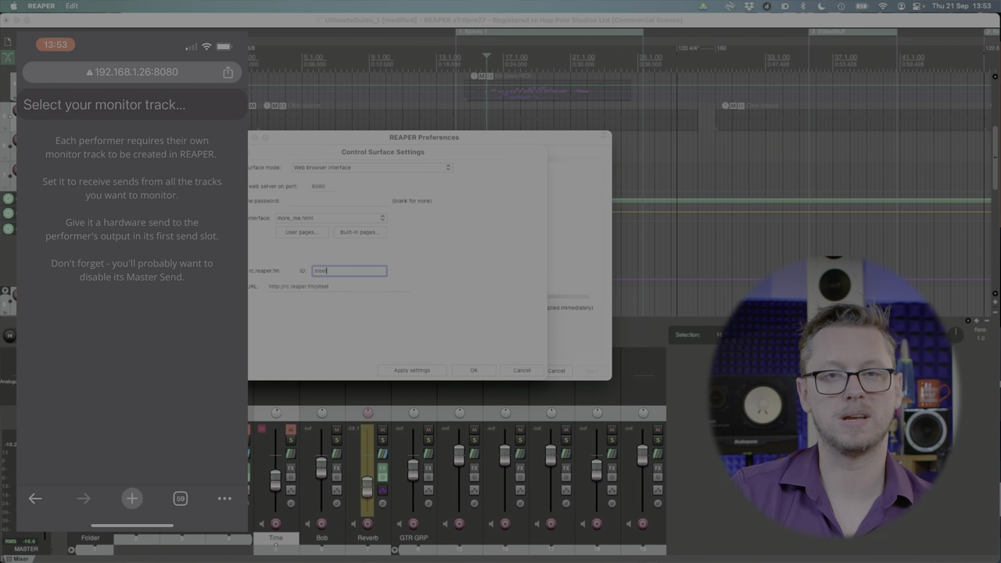
click(487, 372)
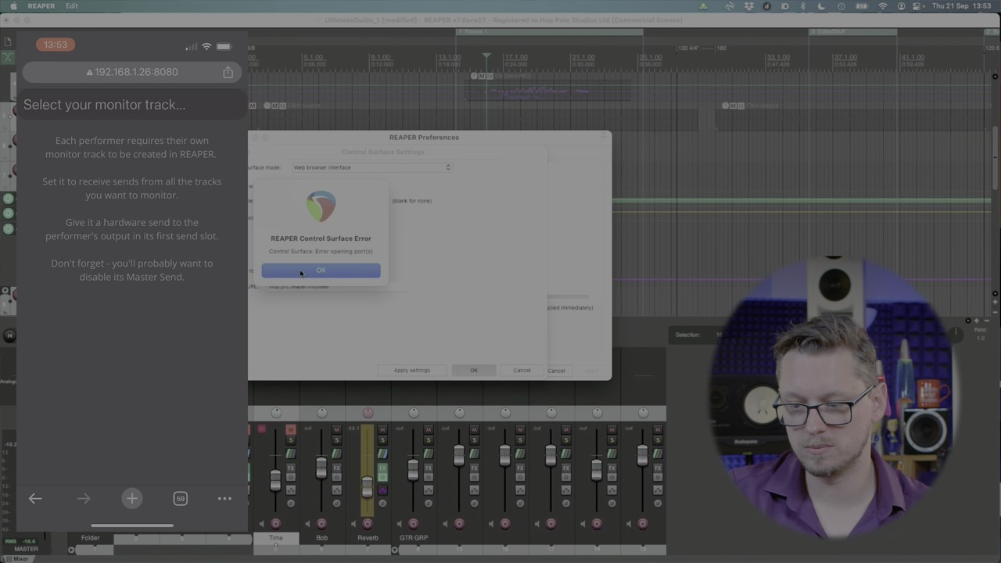
Dismiss the port error and bring the Dave to GTR GRP tracks back into view.
click(300, 270)
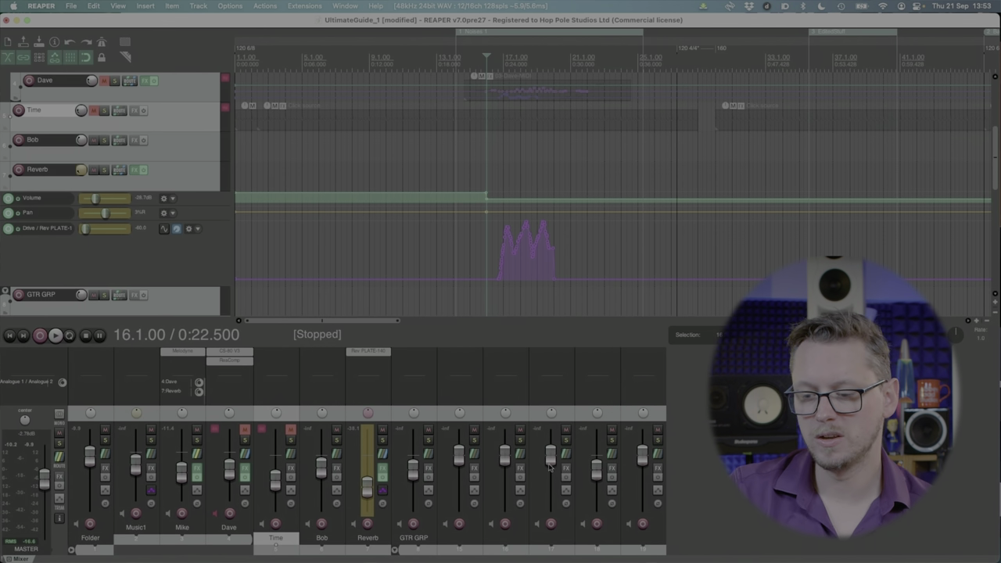
click(107, 422)
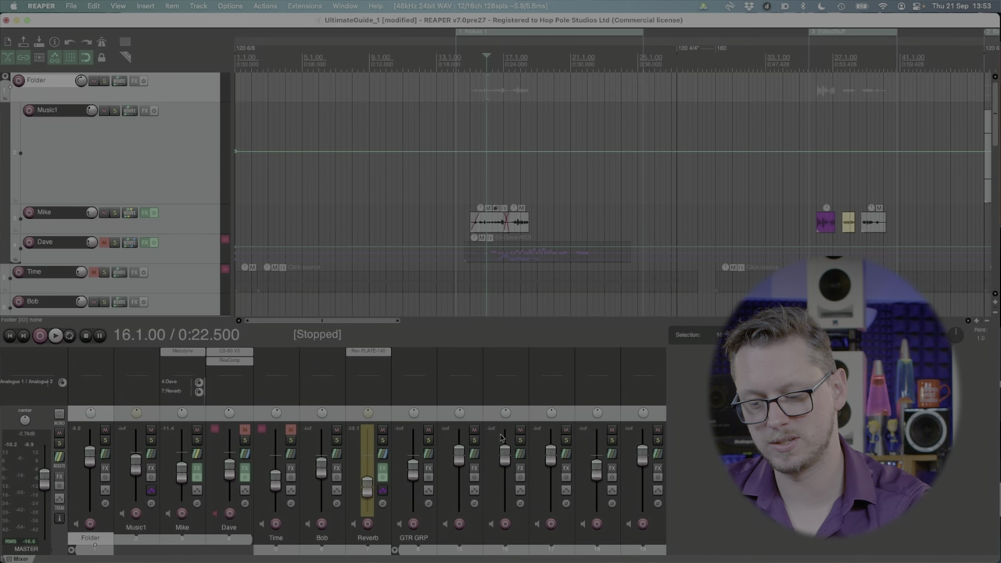
click(428, 417)
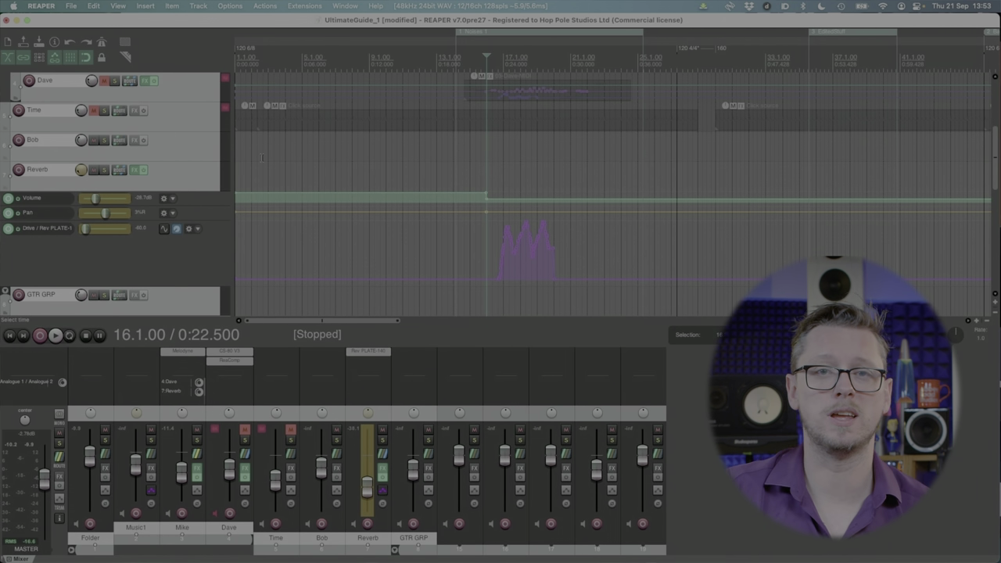
Create a cue buss with the SWS Cue Buss generator, outputting to Analogue 5 / Analogue 6.
click(266, 5)
mouse_move(304, 5)
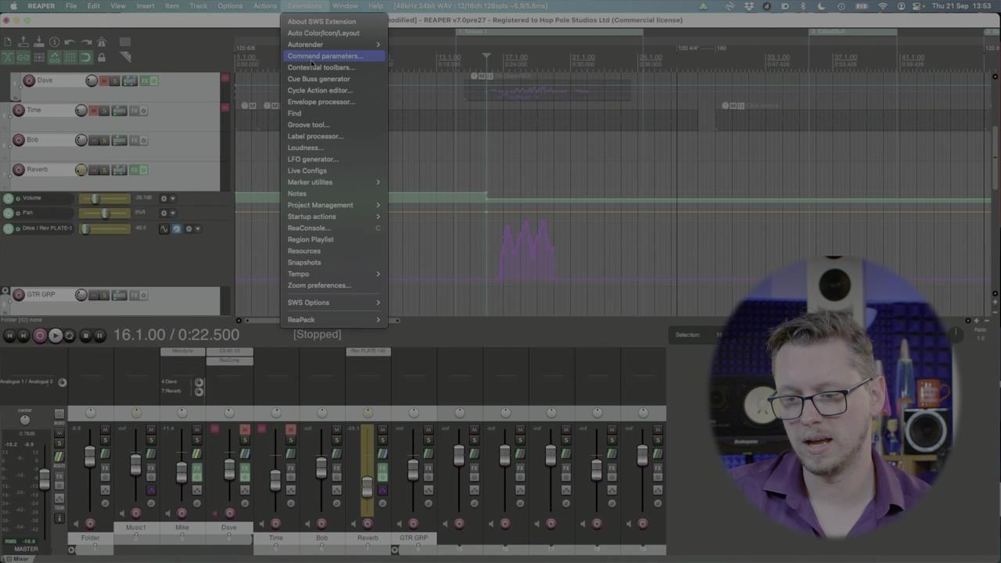
click(318, 78)
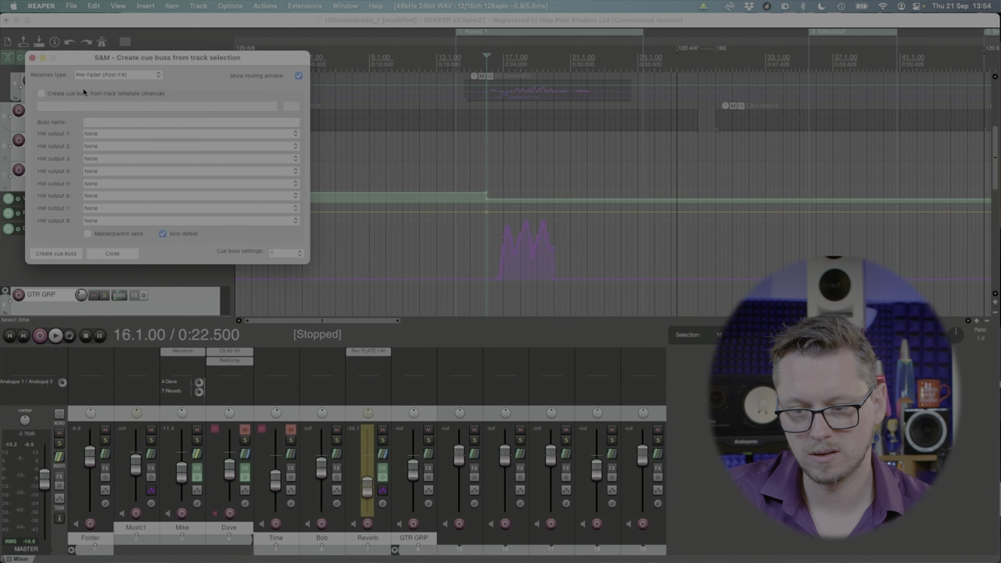
click(104, 134)
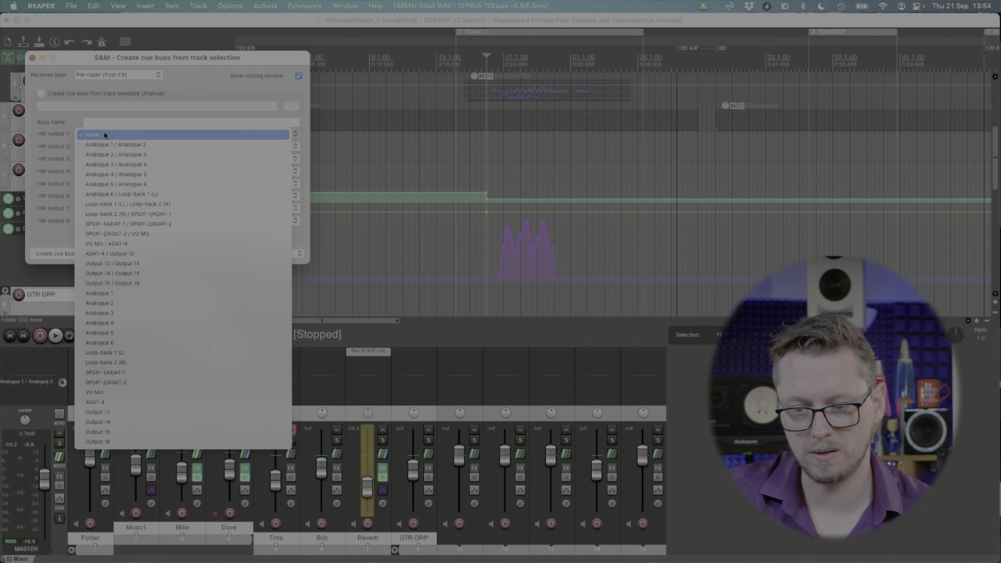
click(111, 186)
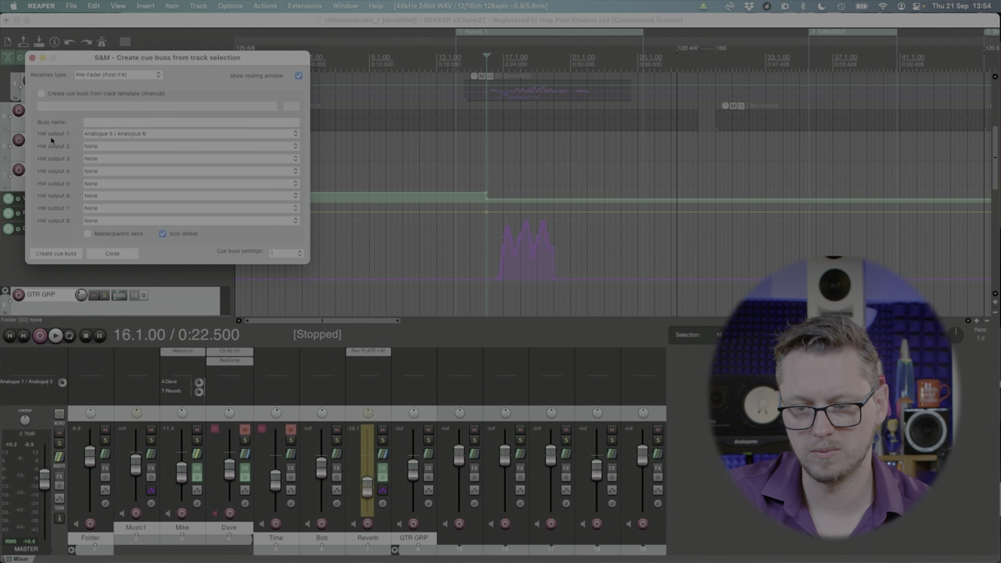
click(62, 254)
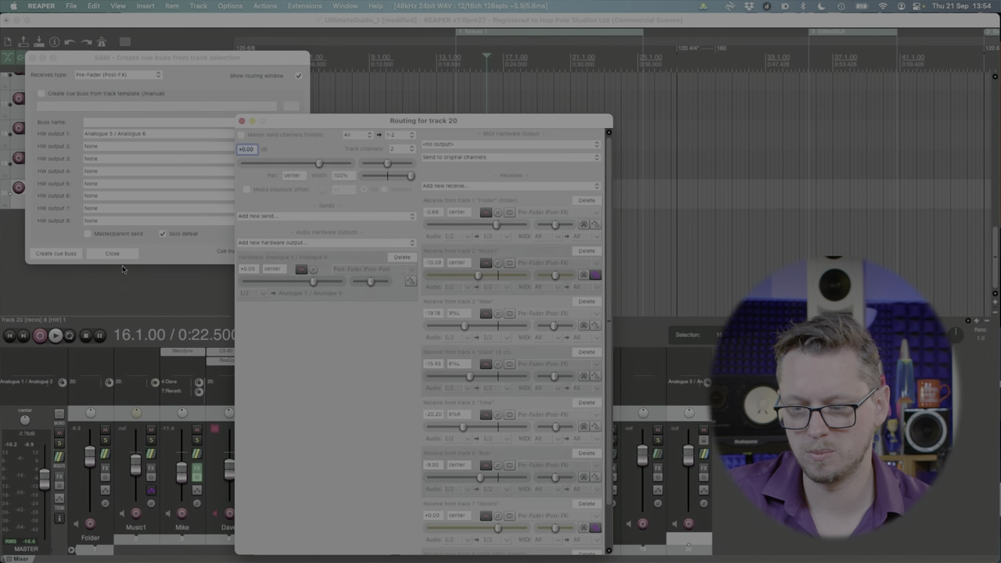
click(32, 58)
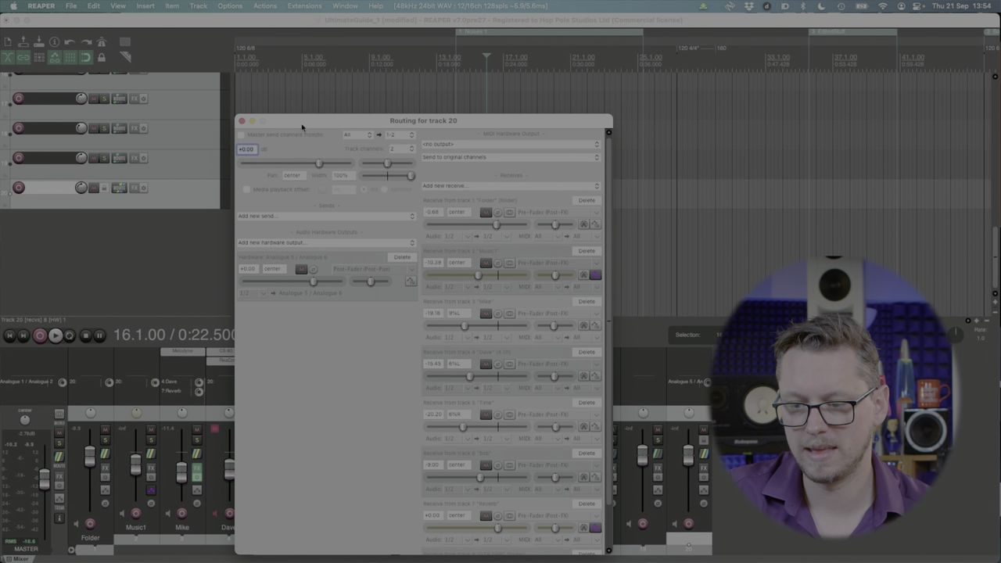
click(242, 121)
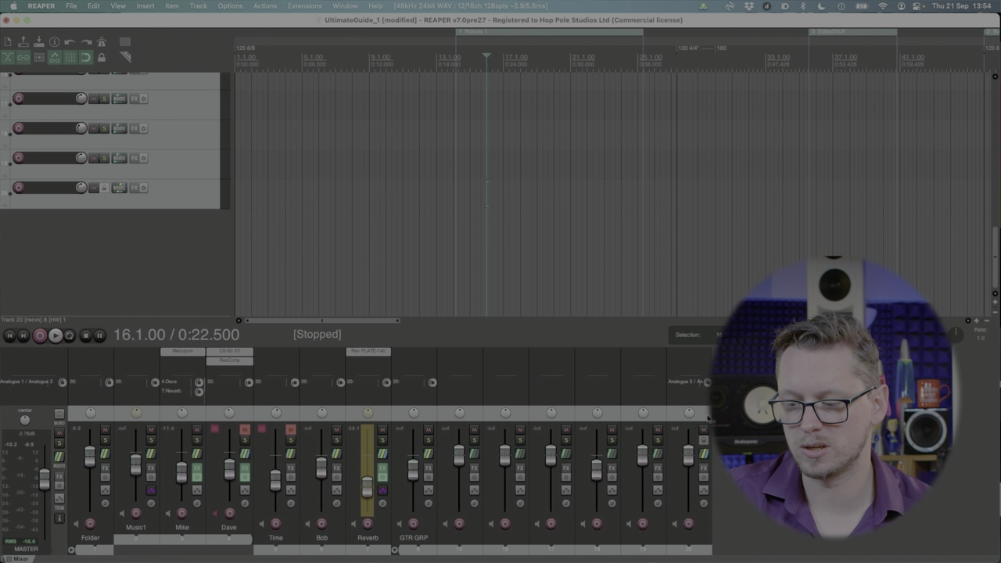
Rename cue buss track 20 to HP1 in its mixer strip.
double_click(699, 540)
text(HP1)
key(Return)
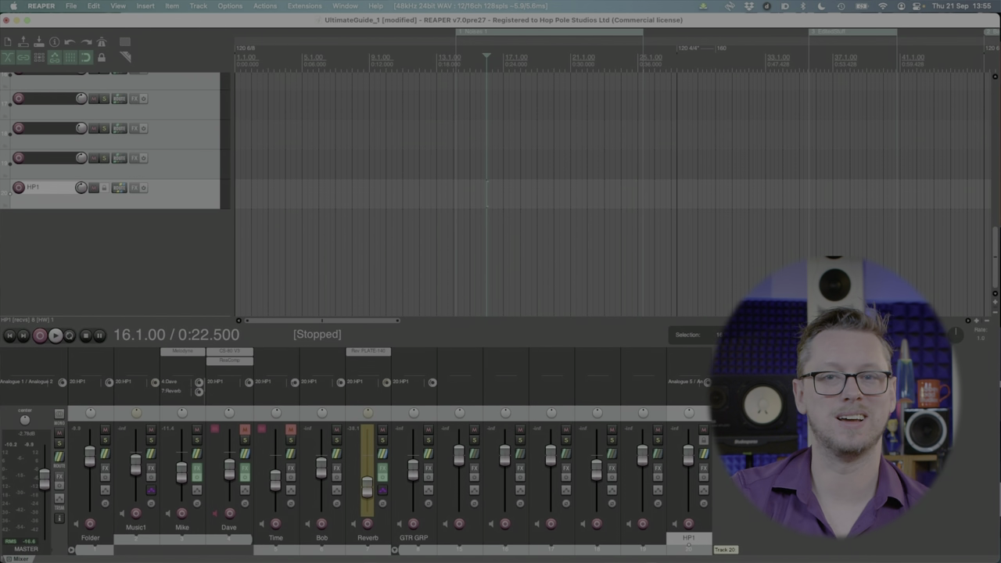
scroll(110, 156, up, 2)
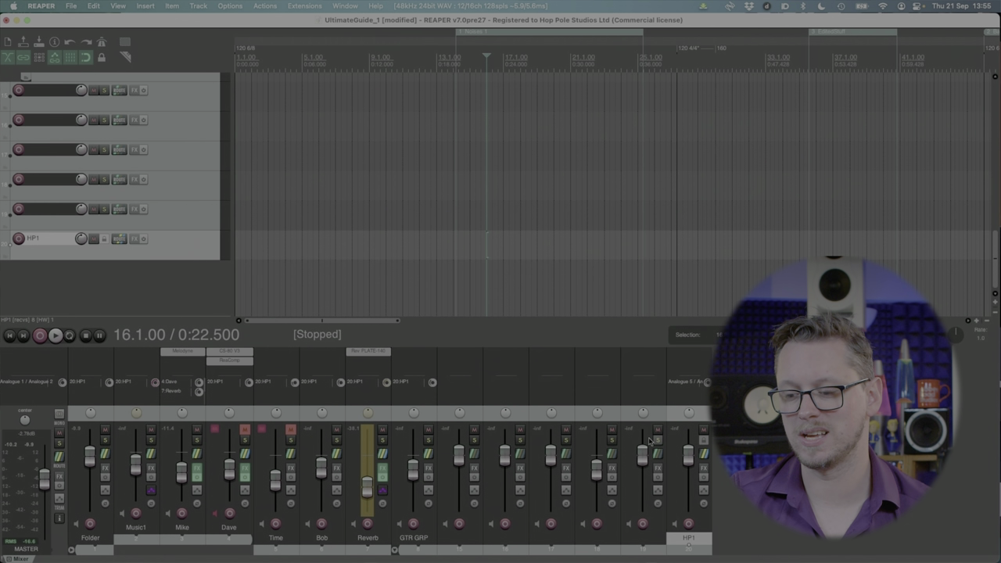
mouse_move(338, 443)
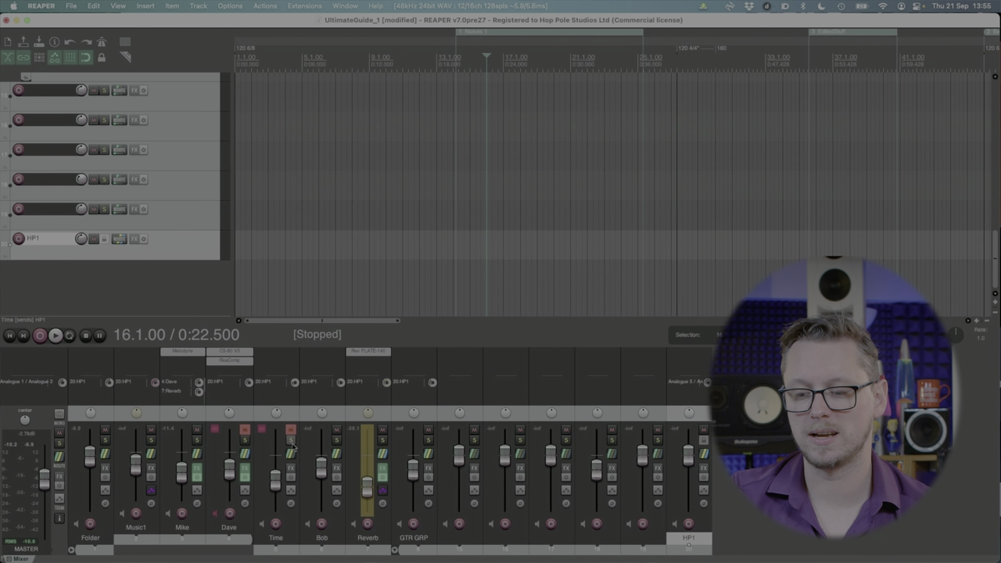